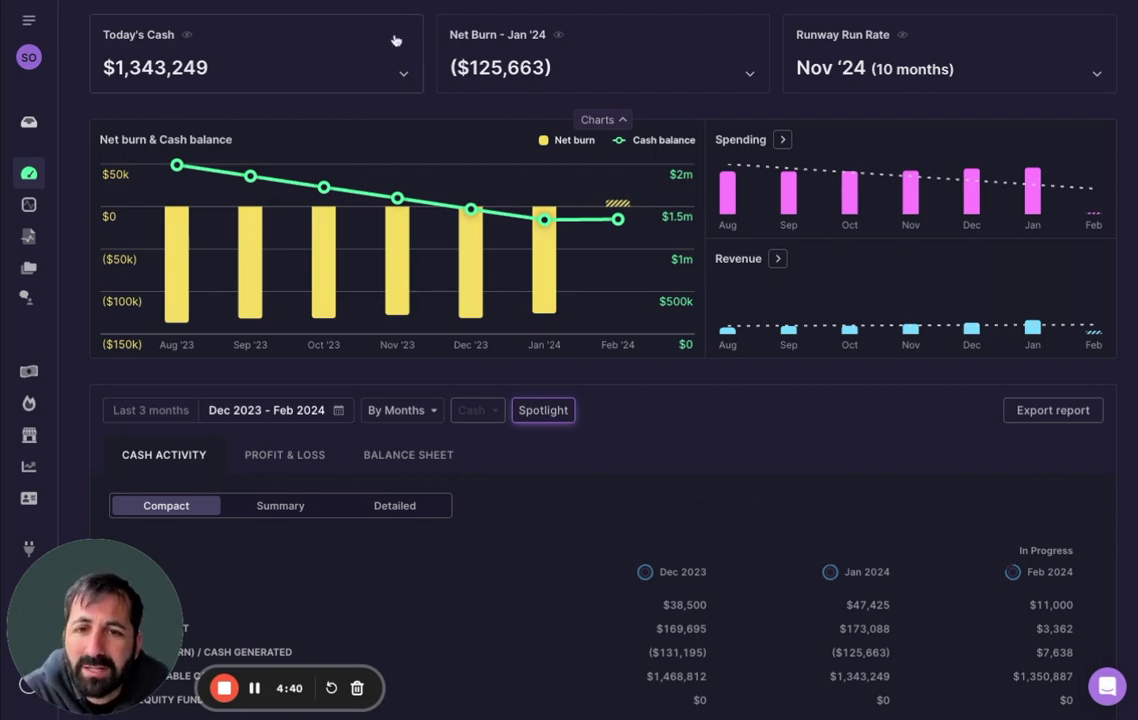
Step: Check the Today's Cash, Net Burn and Runway card details, then collapse the charts section
{"action": "left_click", "coordinate": [403, 76]}
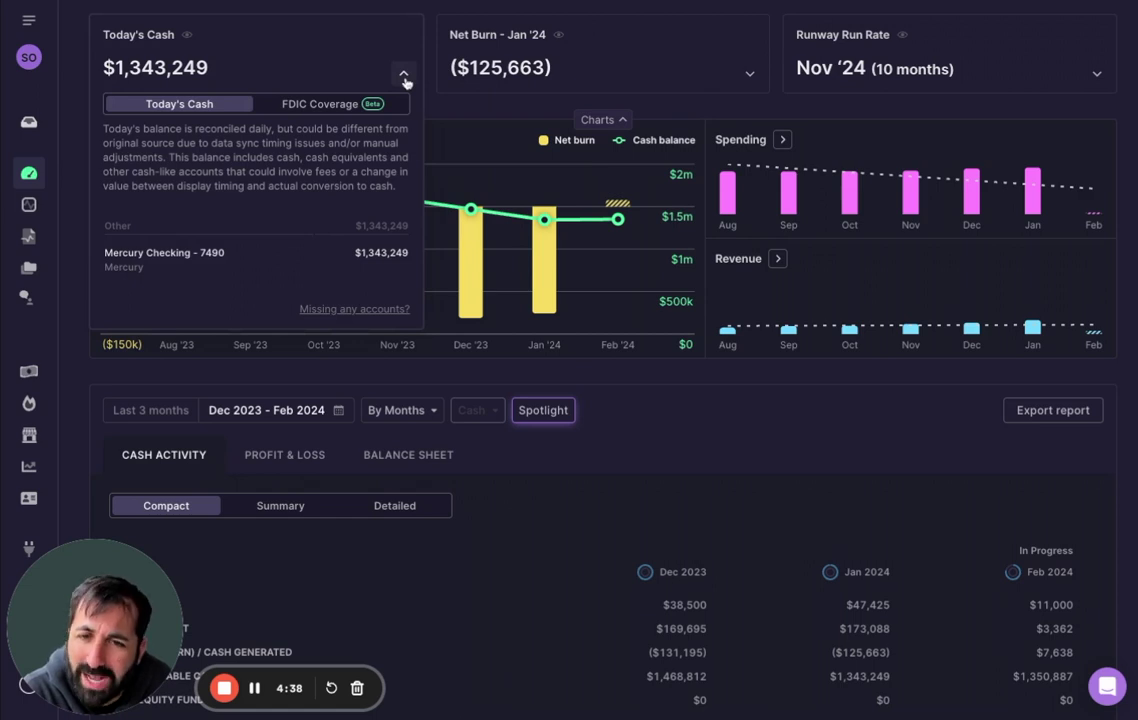
{"action": "left_click", "coordinate": [361, 68]}
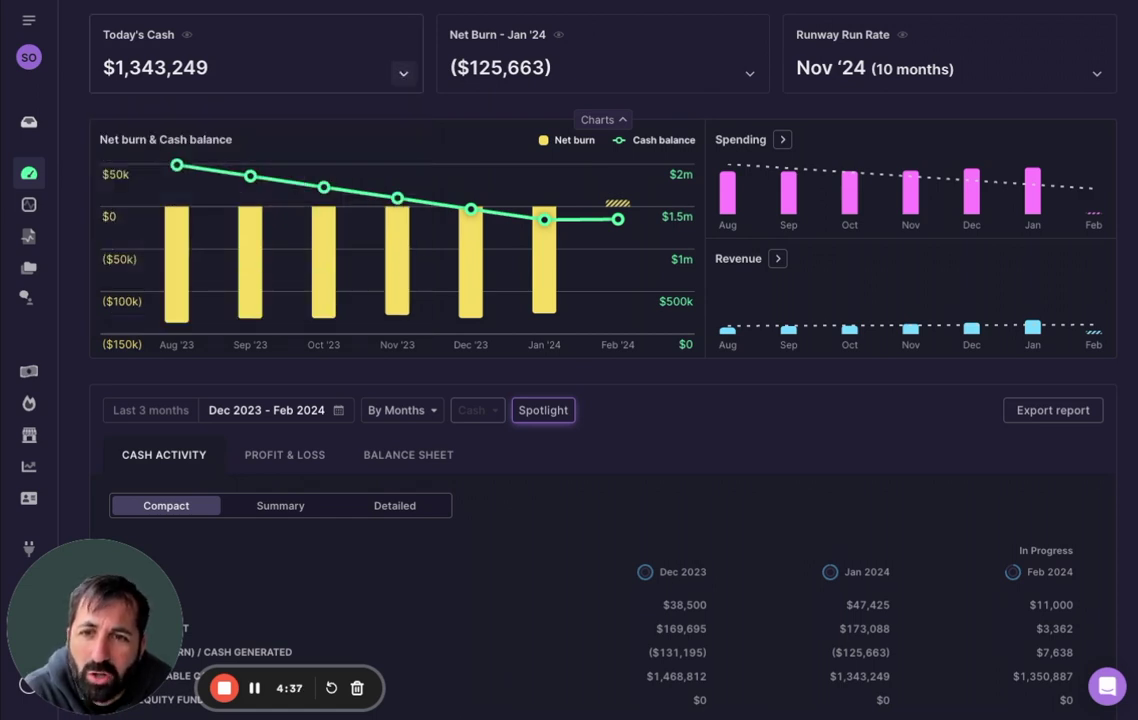
{"action": "left_click", "coordinate": [748, 75]}
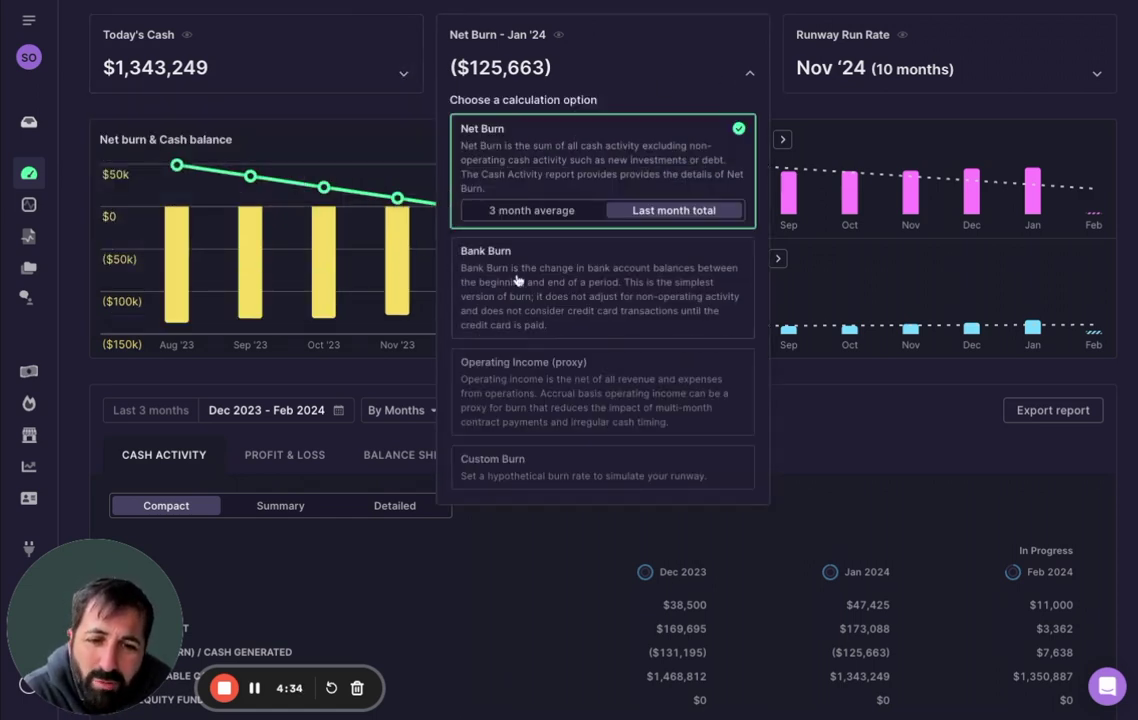
{"action": "left_click", "coordinate": [749, 71]}
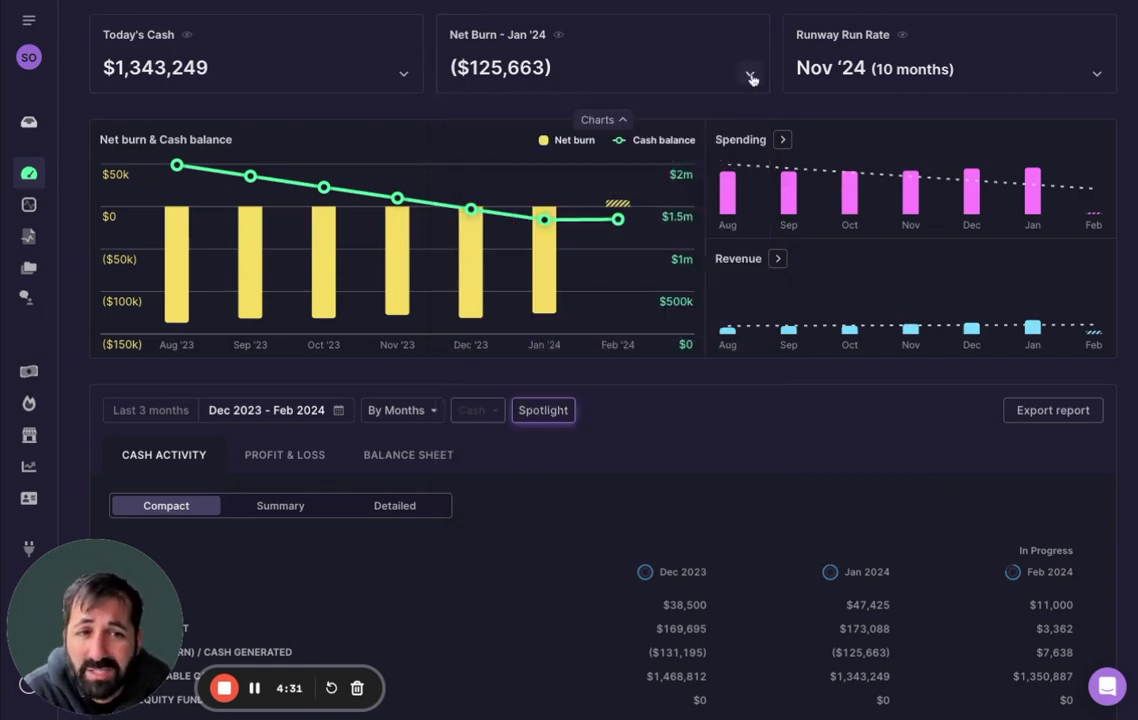
{"action": "left_click", "coordinate": [1097, 76]}
{"action": "left_click", "coordinate": [1095, 76]}
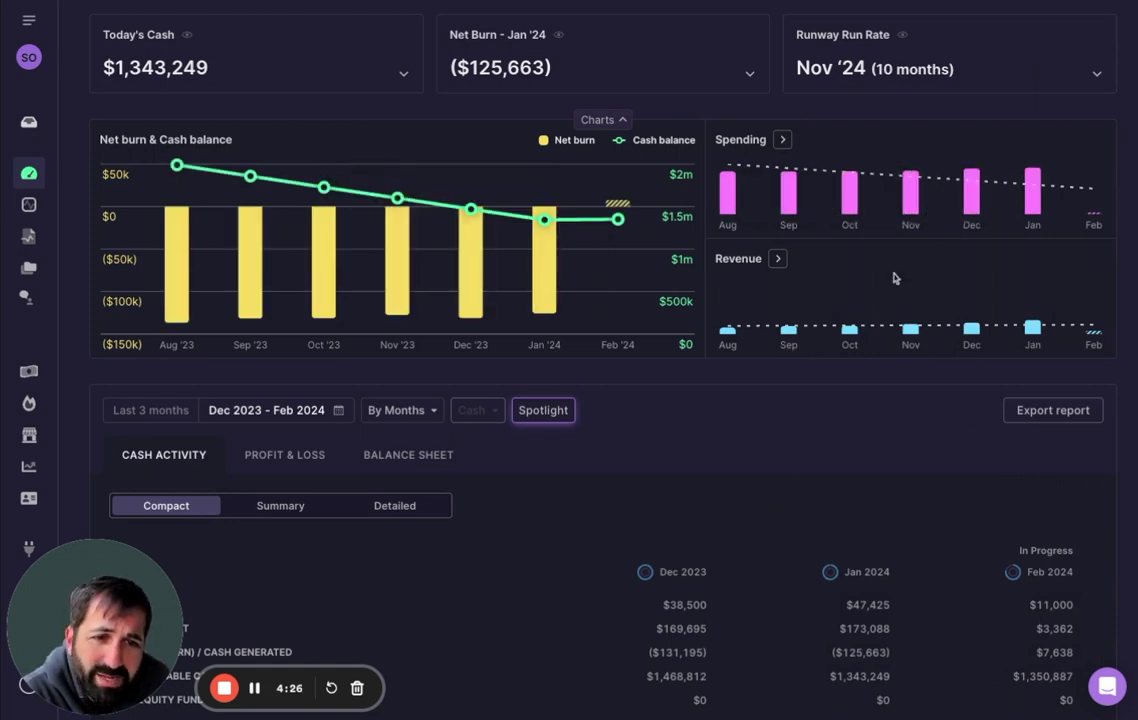
{"action": "left_click", "coordinate": [607, 119]}
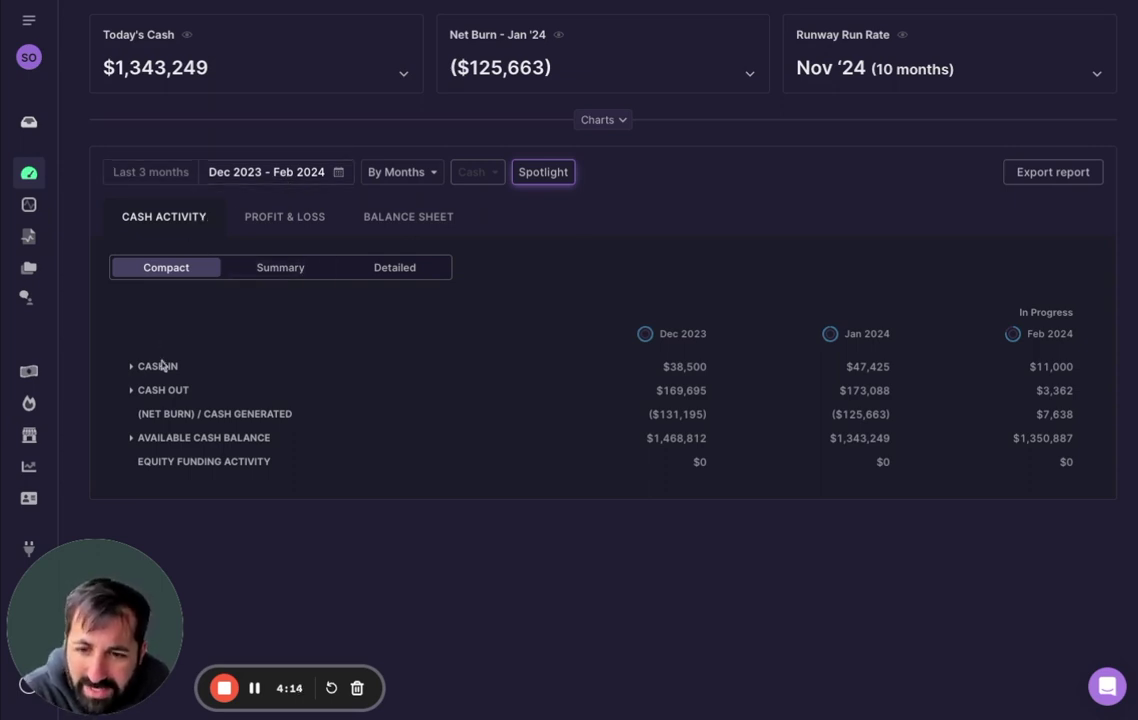
{"action": "left_click", "coordinate": [160, 394]}
{"action": "left_click", "coordinate": [190, 437]}
{"action": "left_click", "coordinate": [196, 461]}
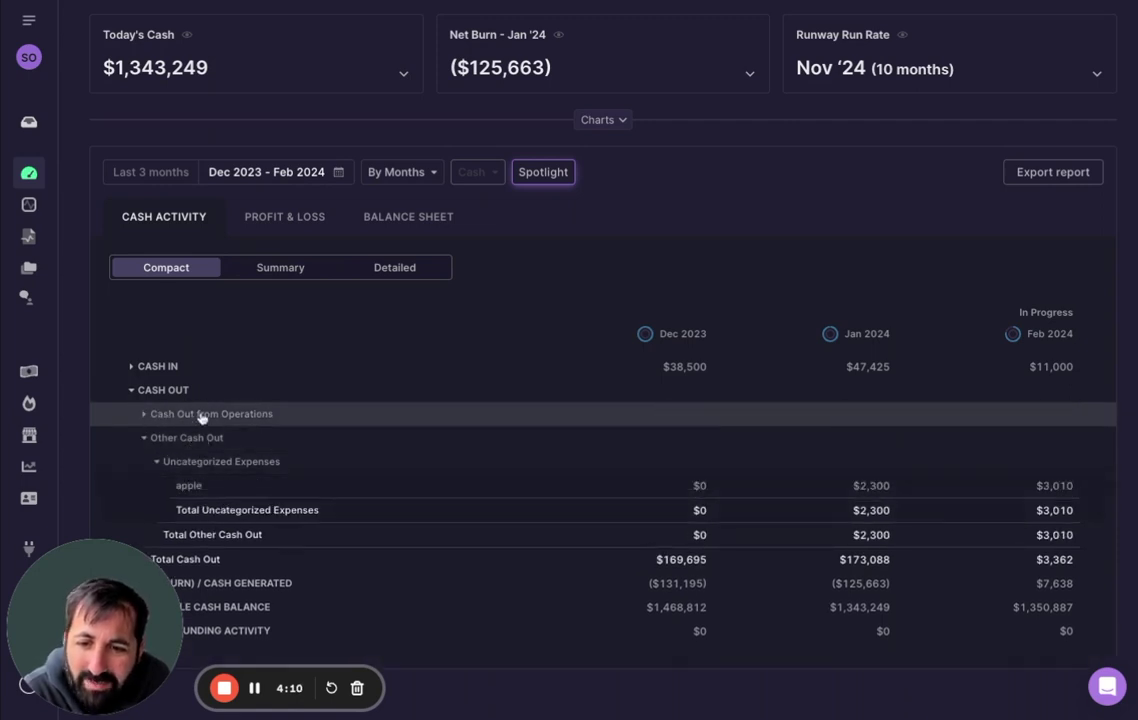
{"action": "left_click", "coordinate": [203, 414]}
{"action": "left_click", "coordinate": [210, 580]}
{"action": "scroll", "coordinate": [700, 478], "scroll_direction": "down", "scroll_amount": 3}
{"action": "left_click", "coordinate": [284, 454]}
{"action": "left_click", "coordinate": [697, 549]}
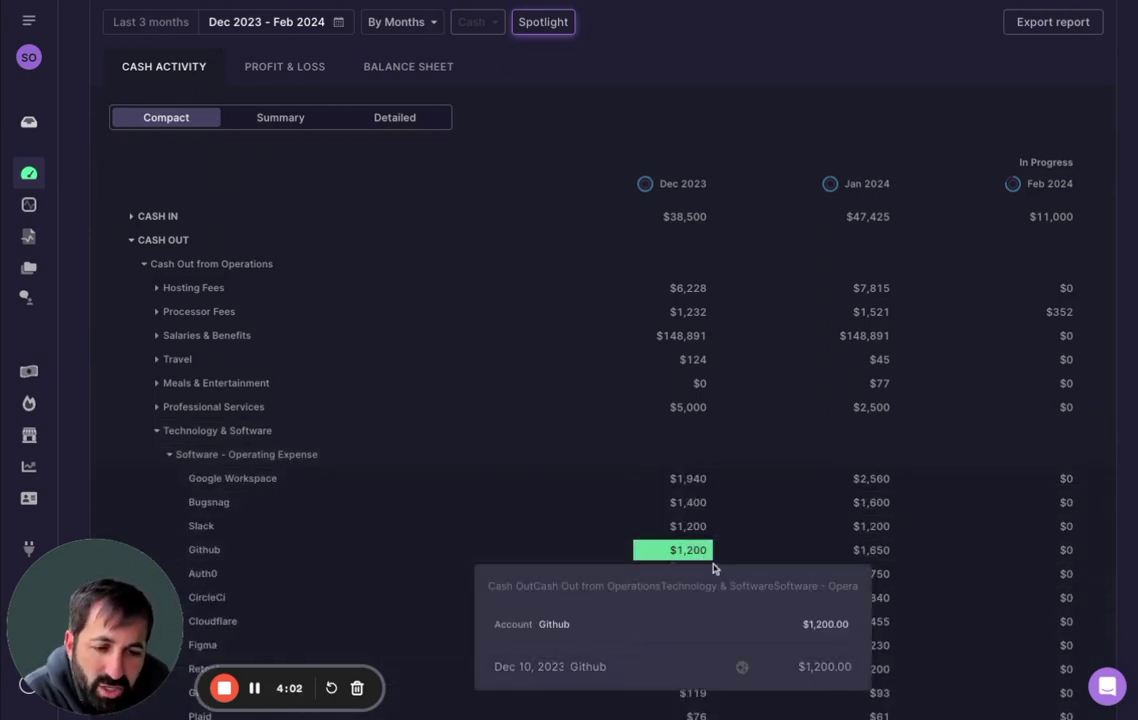
{"action": "left_click", "coordinate": [690, 526]}
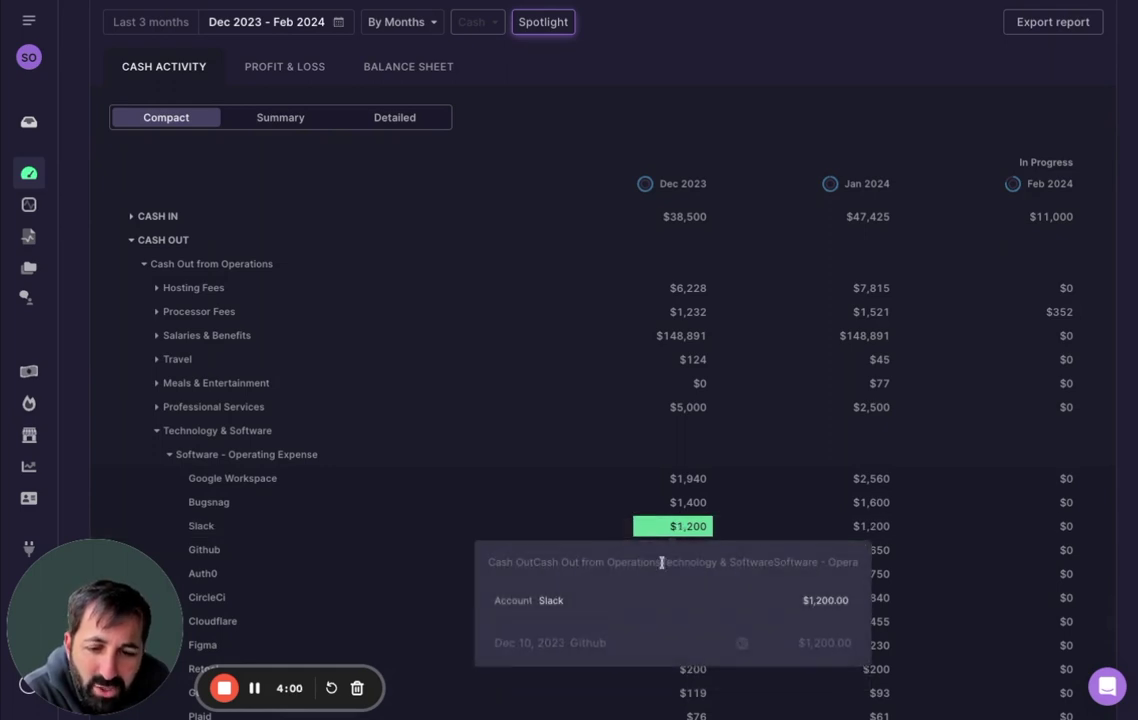
{"action": "left_click", "coordinate": [430, 603]}
{"action": "left_click", "coordinate": [694, 599]}
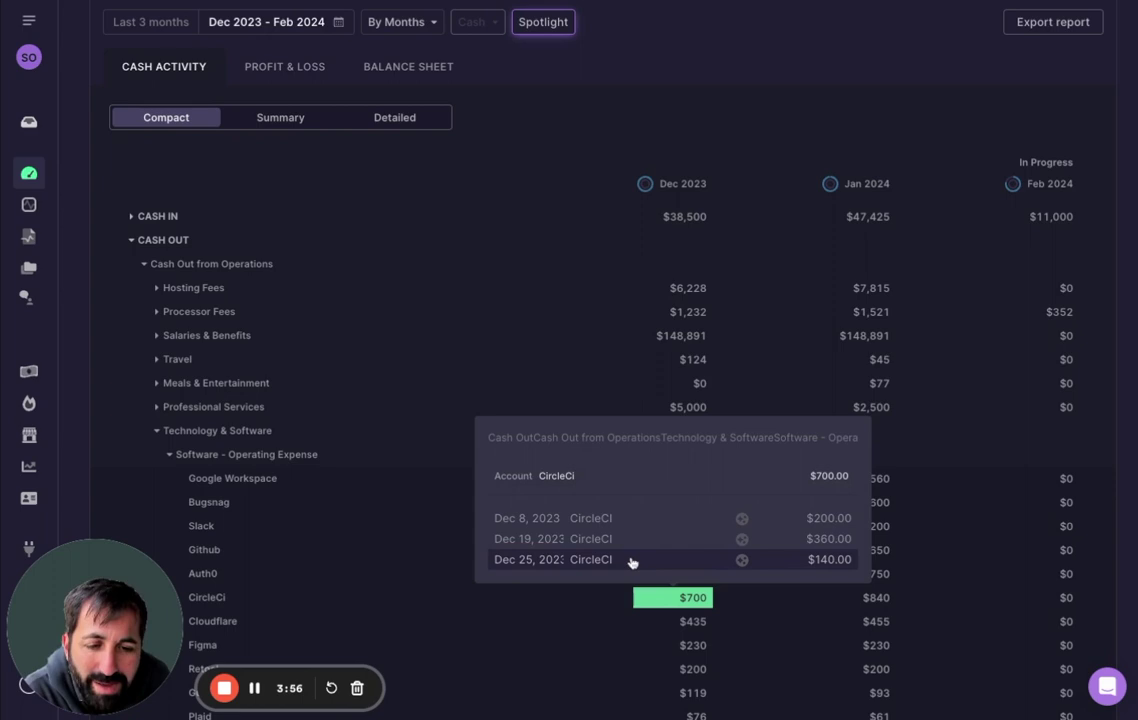
{"action": "left_click", "coordinate": [131, 238]}
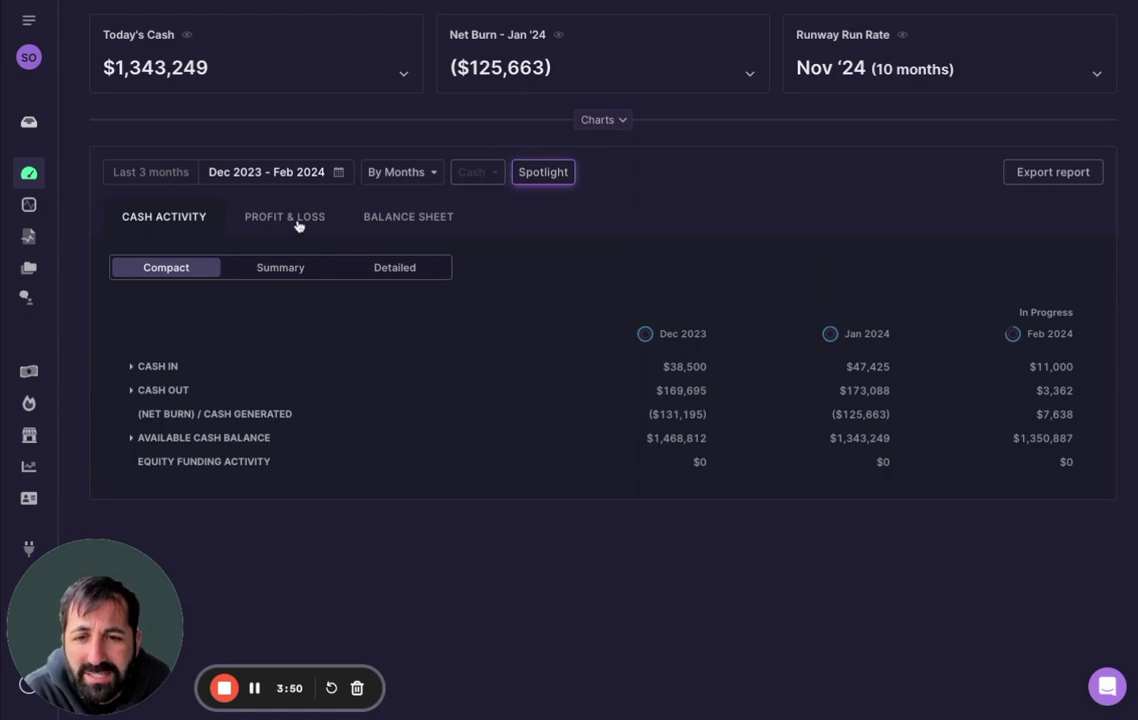
Step: View the Profit & Loss report on accrual basis, then switch it back to cash basis
{"action": "left_click", "coordinate": [266, 202]}
{"action": "left_click", "coordinate": [490, 178]}
{"action": "left_click", "coordinate": [482, 244]}
{"action": "left_click", "coordinate": [488, 172]}
{"action": "left_click", "coordinate": [484, 220]}
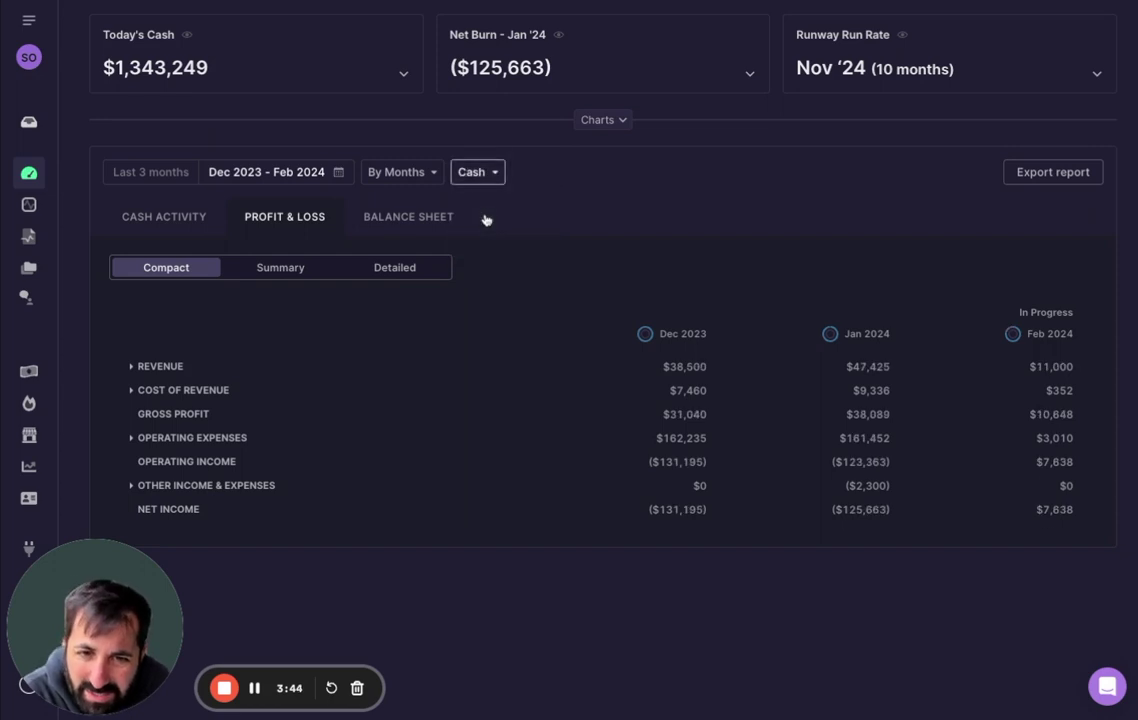
Step: View the Balance Sheet on accrual basis, return to Cash Activity, then go to Spending
{"action": "left_click", "coordinate": [414, 218]}
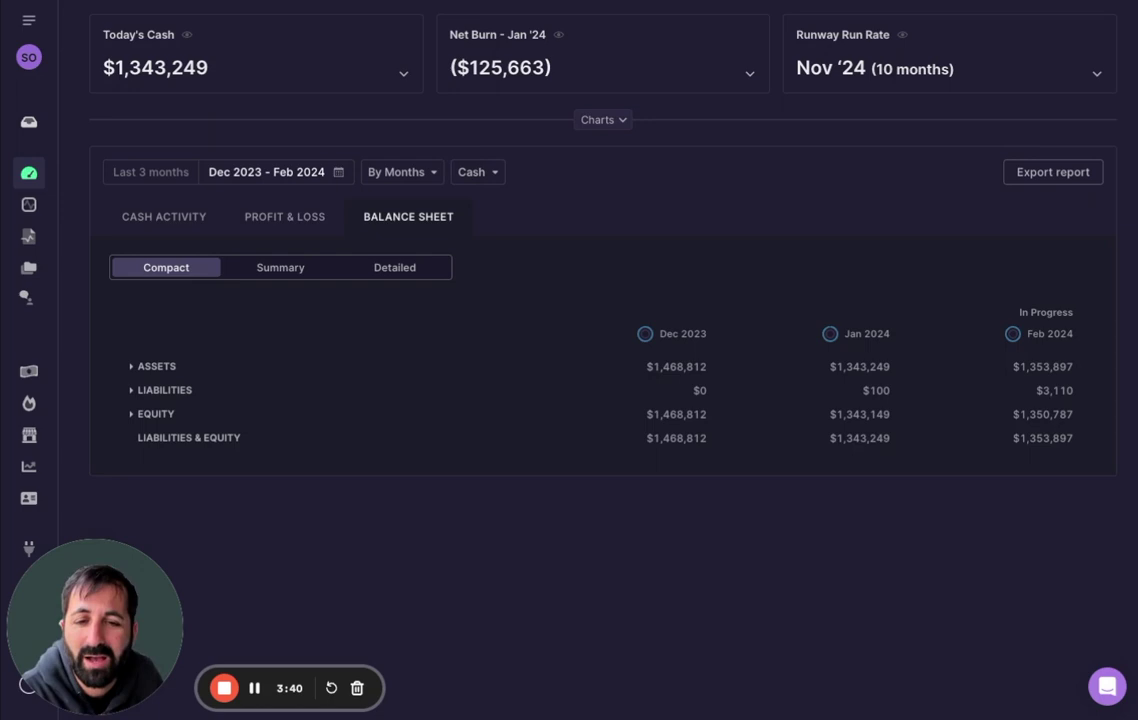
{"action": "left_click", "coordinate": [478, 172]}
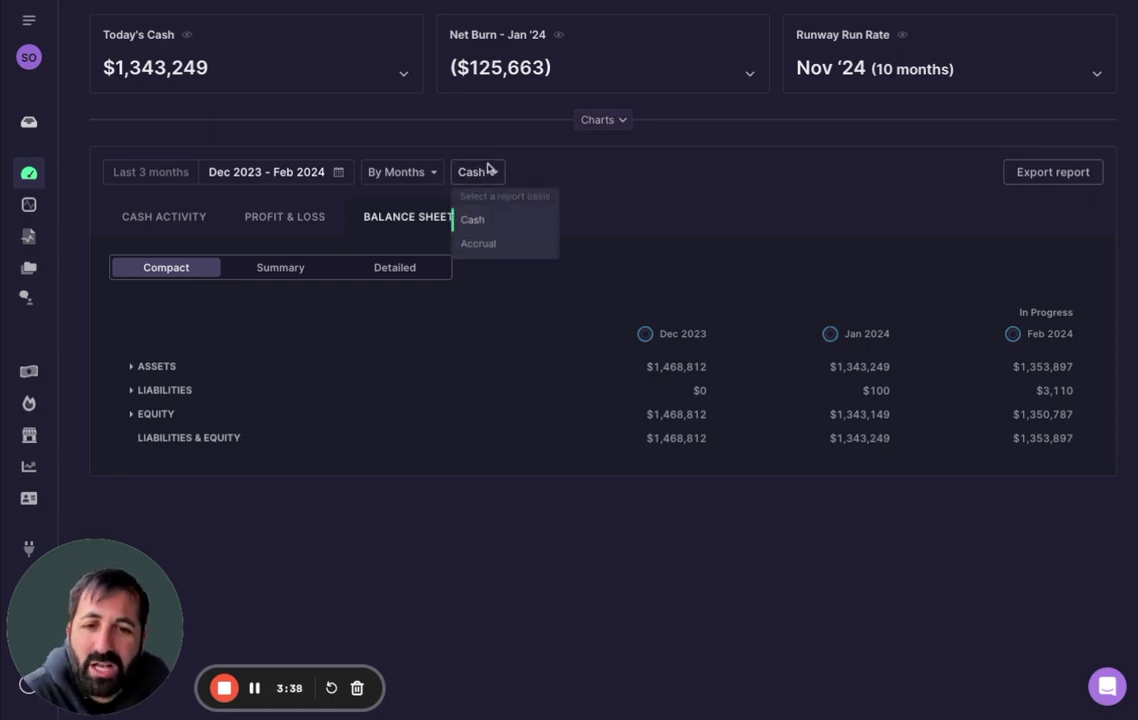
{"action": "left_click", "coordinate": [474, 246]}
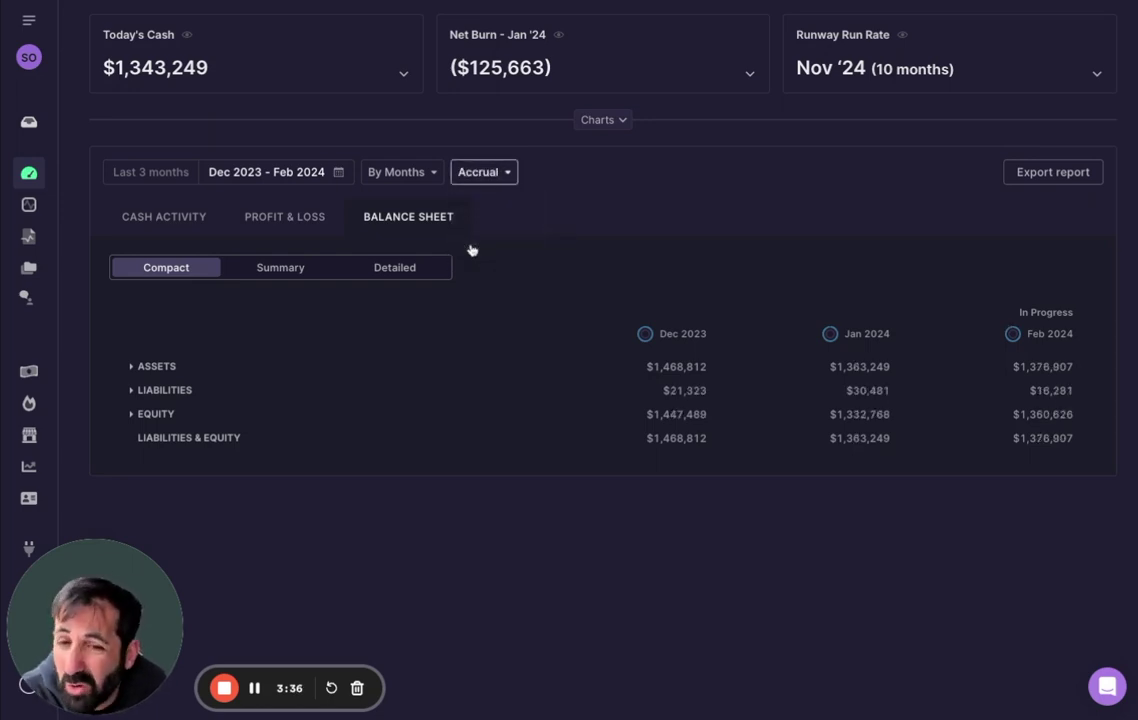
{"action": "left_click", "coordinate": [164, 217]}
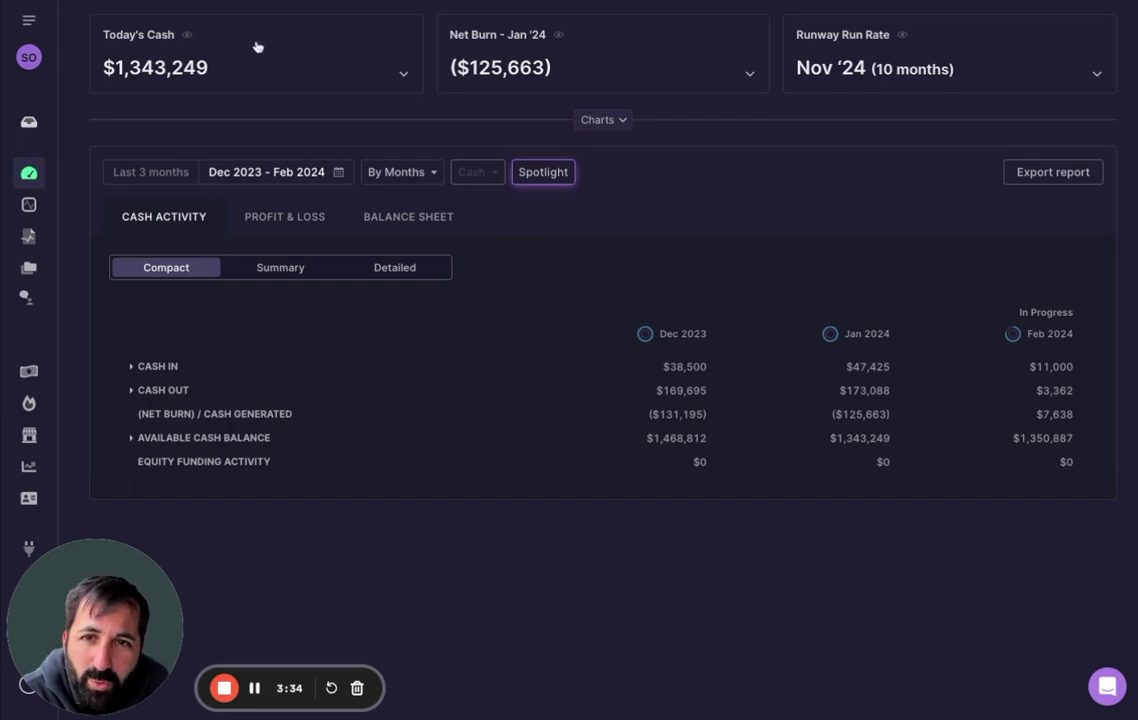
{"action": "left_click", "coordinate": [29, 403]}
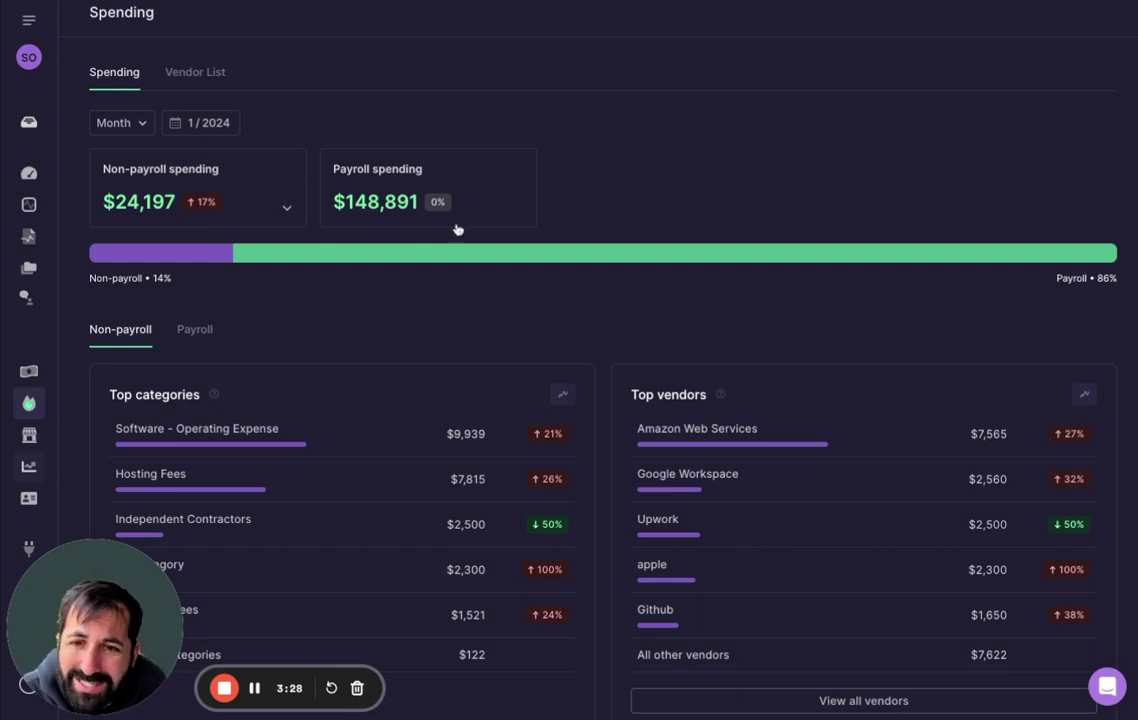
Step: Look through January spending, then open and close Google Workspace's vendor spending breakdown
{"action": "scroll", "coordinate": [426, 228], "scroll_direction": "down", "scroll_amount": 1}
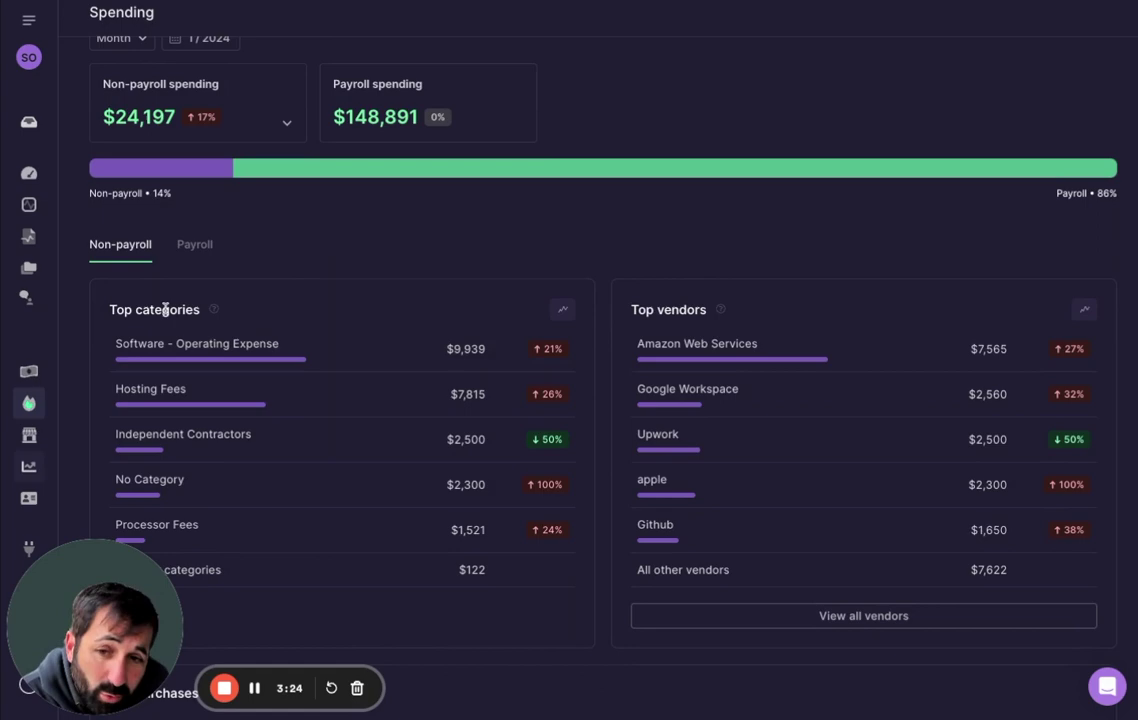
{"action": "scroll", "coordinate": [780, 302], "scroll_direction": "down", "scroll_amount": 3}
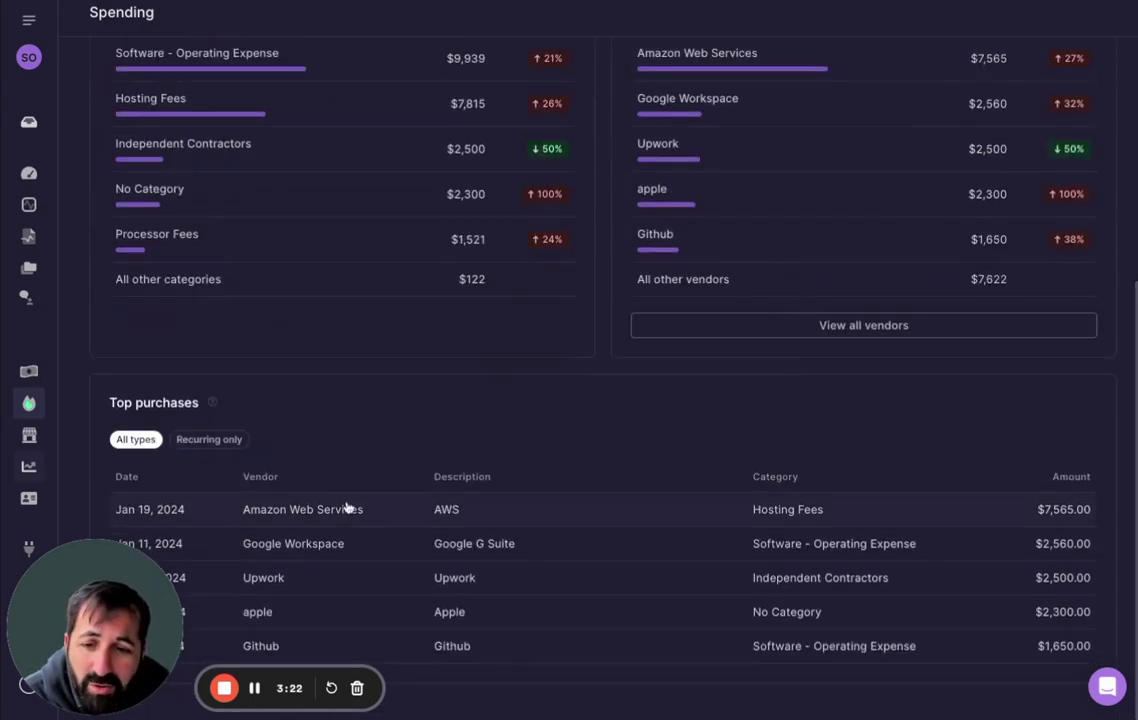
{"action": "scroll", "coordinate": [600, 420], "scroll_direction": "up", "scroll_amount": 3}
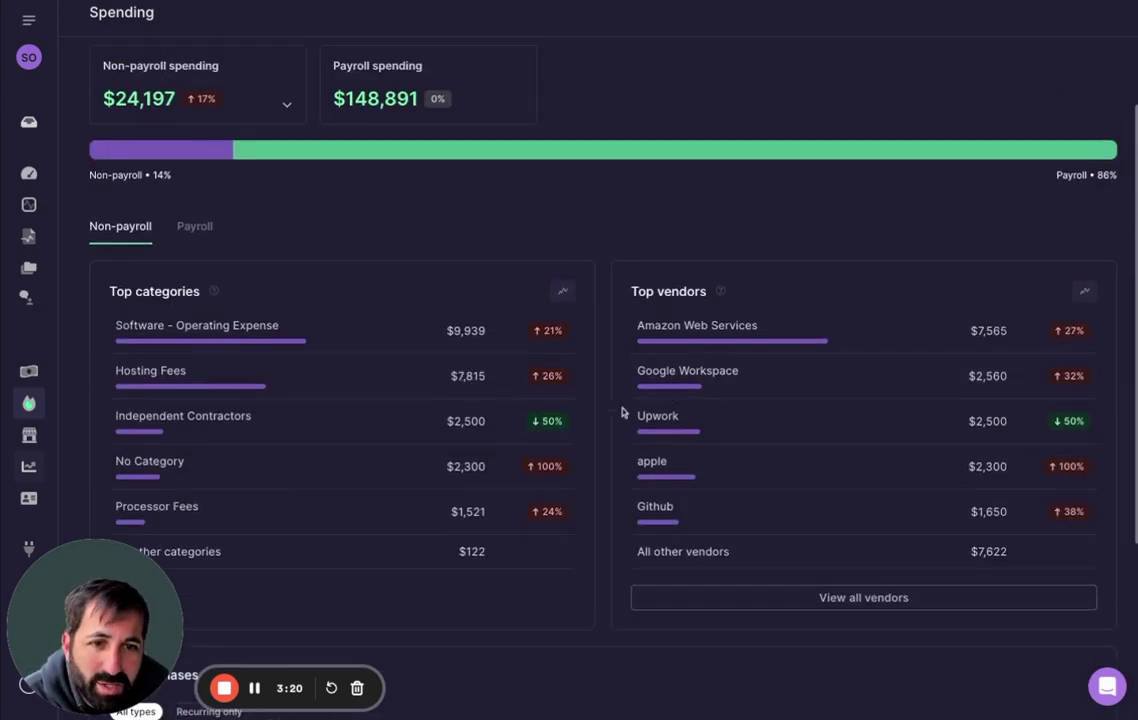
{"action": "left_click", "coordinate": [833, 370]}
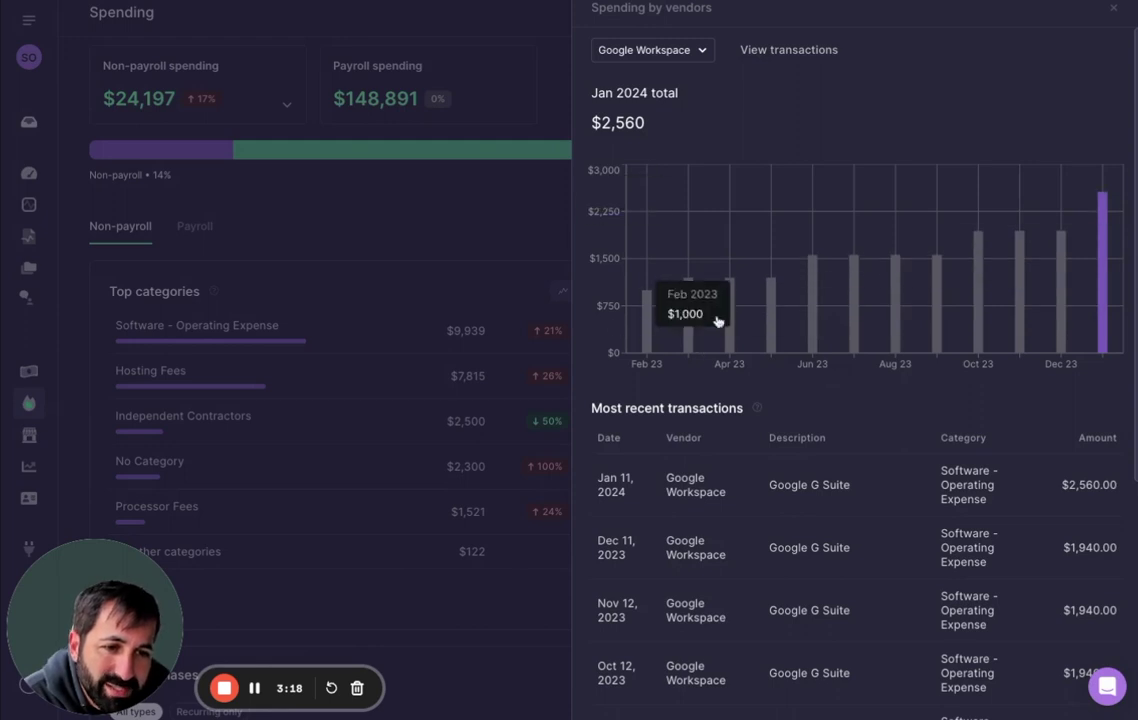
{"action": "left_click", "coordinate": [310, 229]}
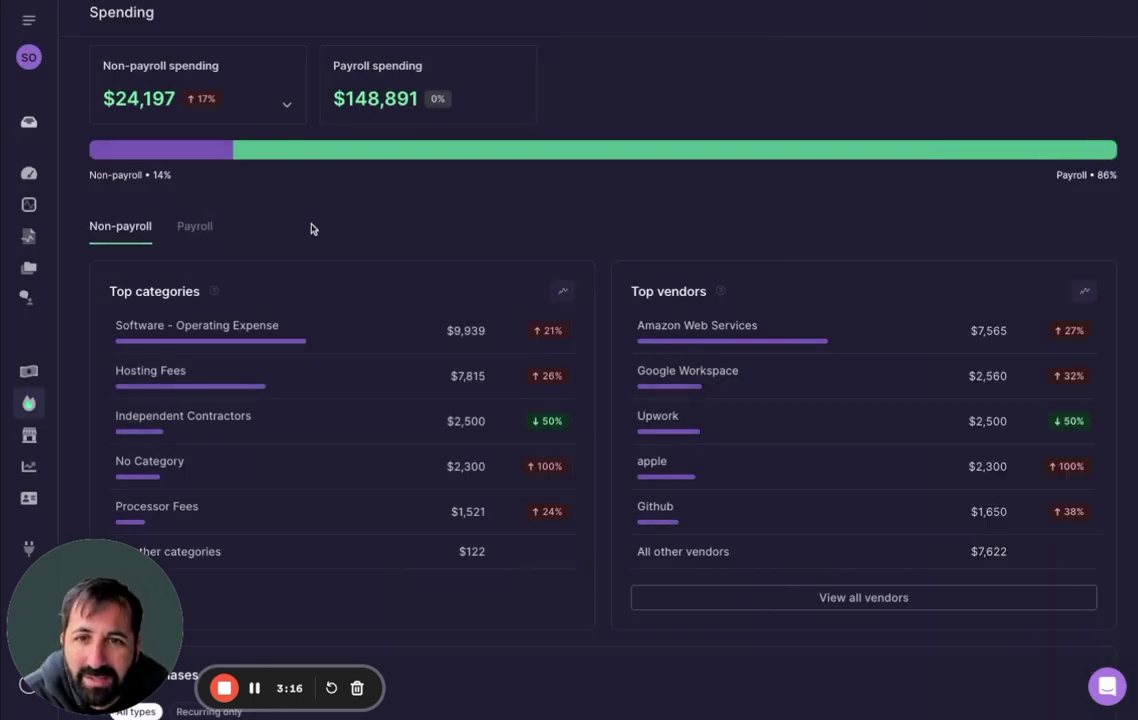
Step: Browse the accrual, MRR / ARR, MRR / ARR by customer and cash revenue views, then go to Transactions
{"action": "left_click", "coordinate": [29, 466]}
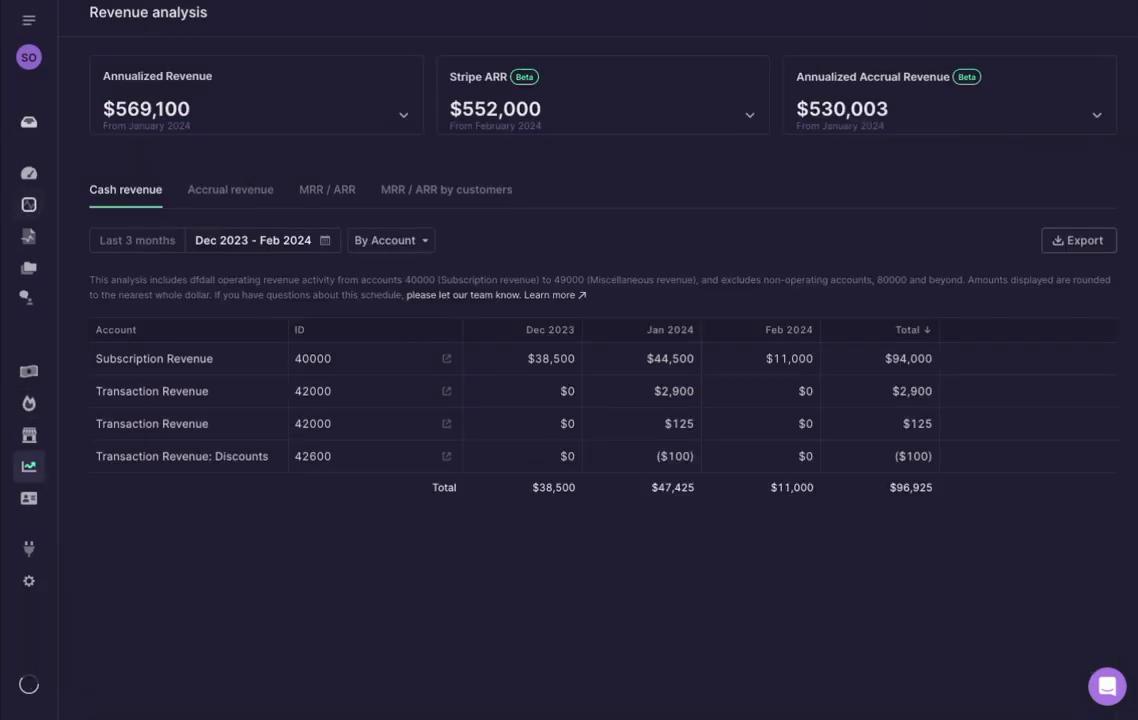
{"action": "left_click", "coordinate": [224, 199]}
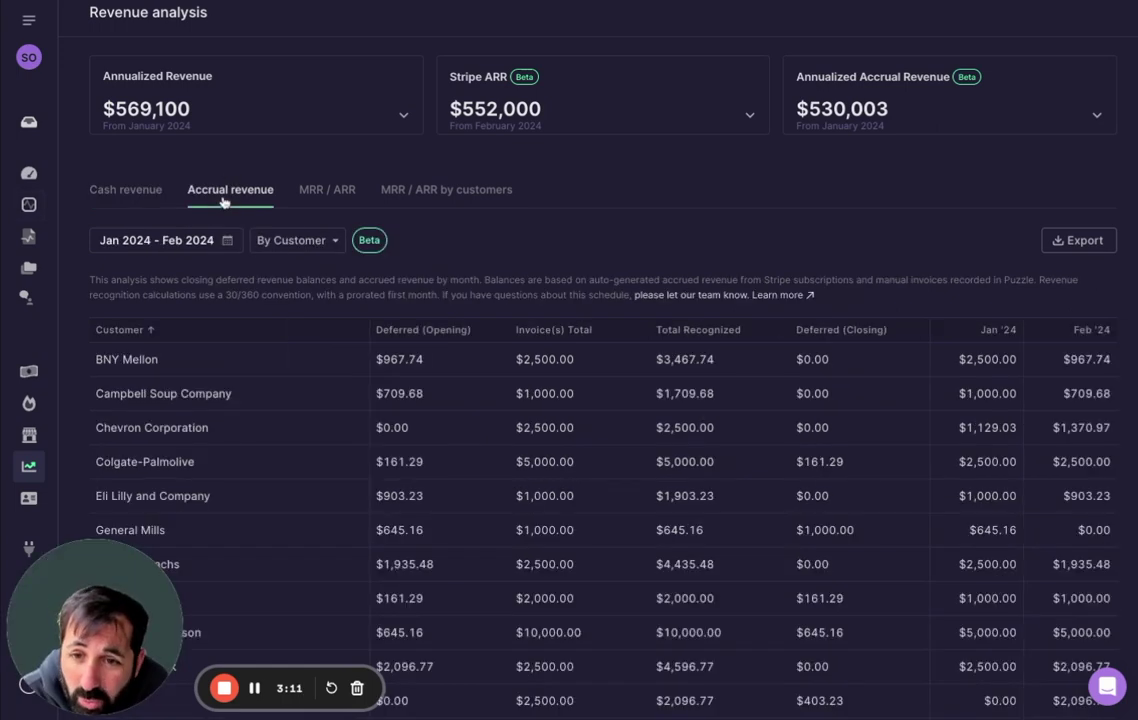
{"action": "left_click", "coordinate": [322, 193]}
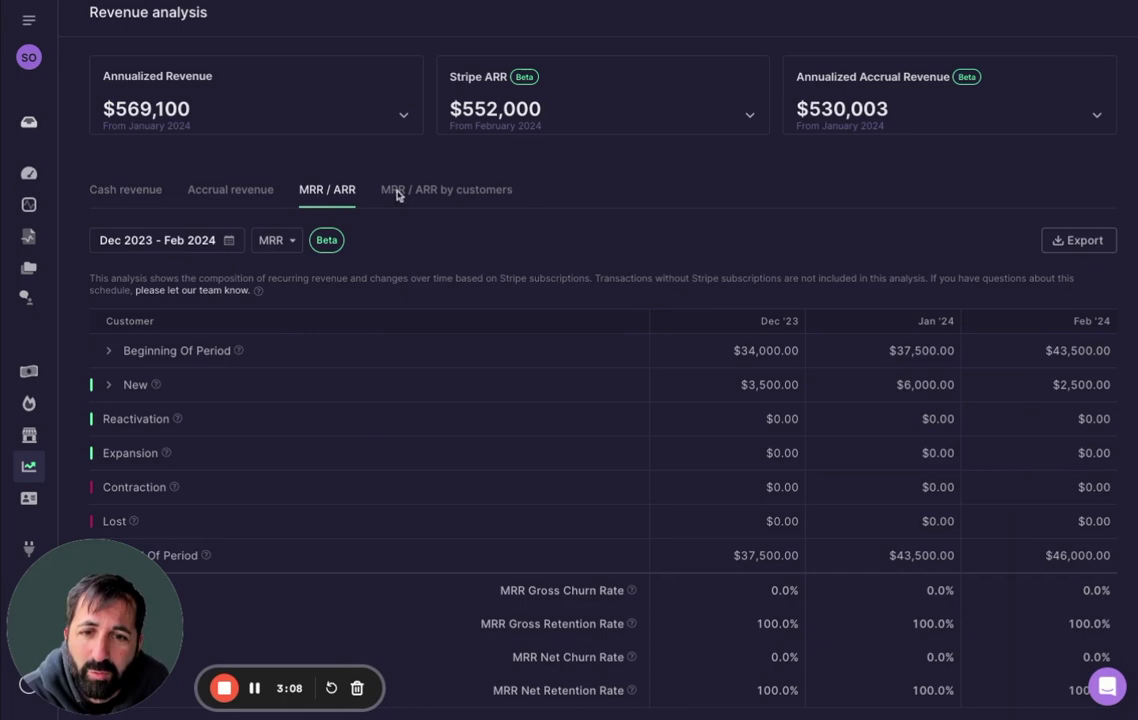
{"action": "left_click", "coordinate": [429, 196]}
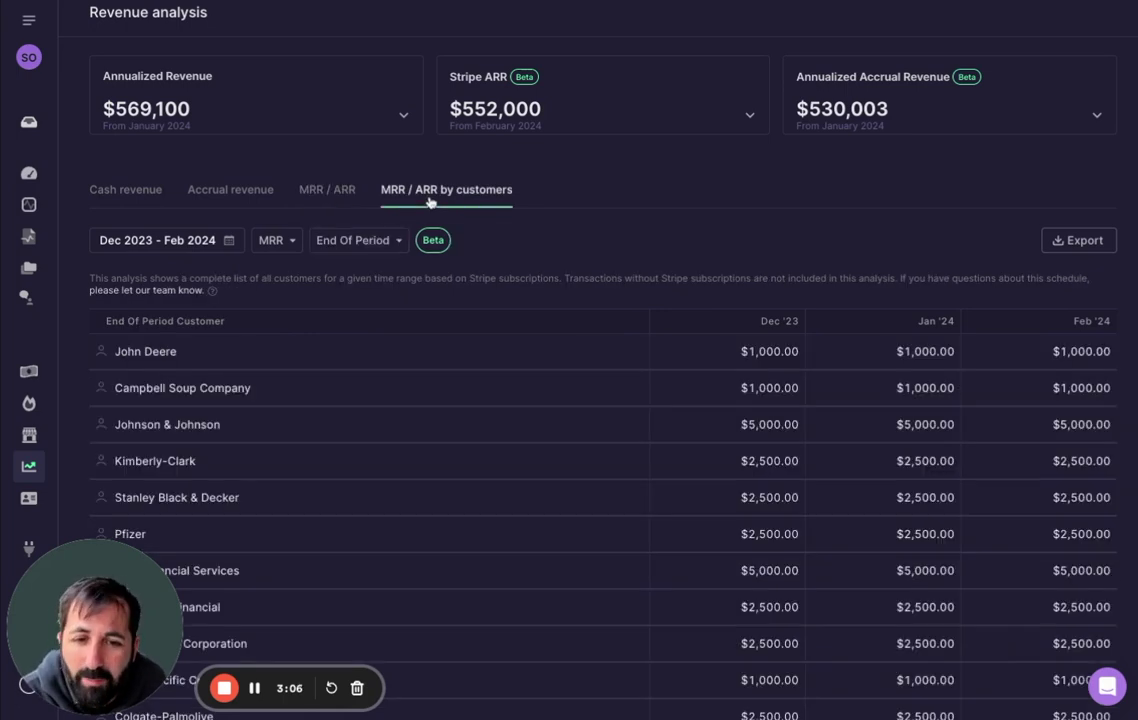
{"action": "left_click", "coordinate": [115, 188]}
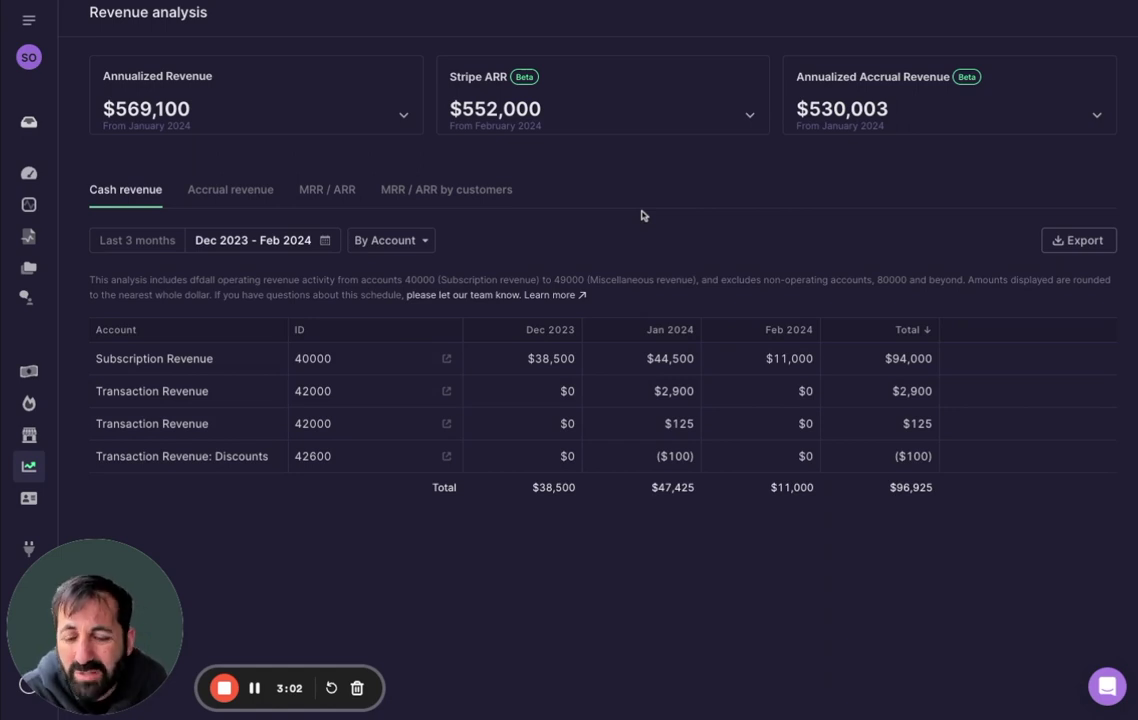
{"action": "left_click", "coordinate": [205, 187]}
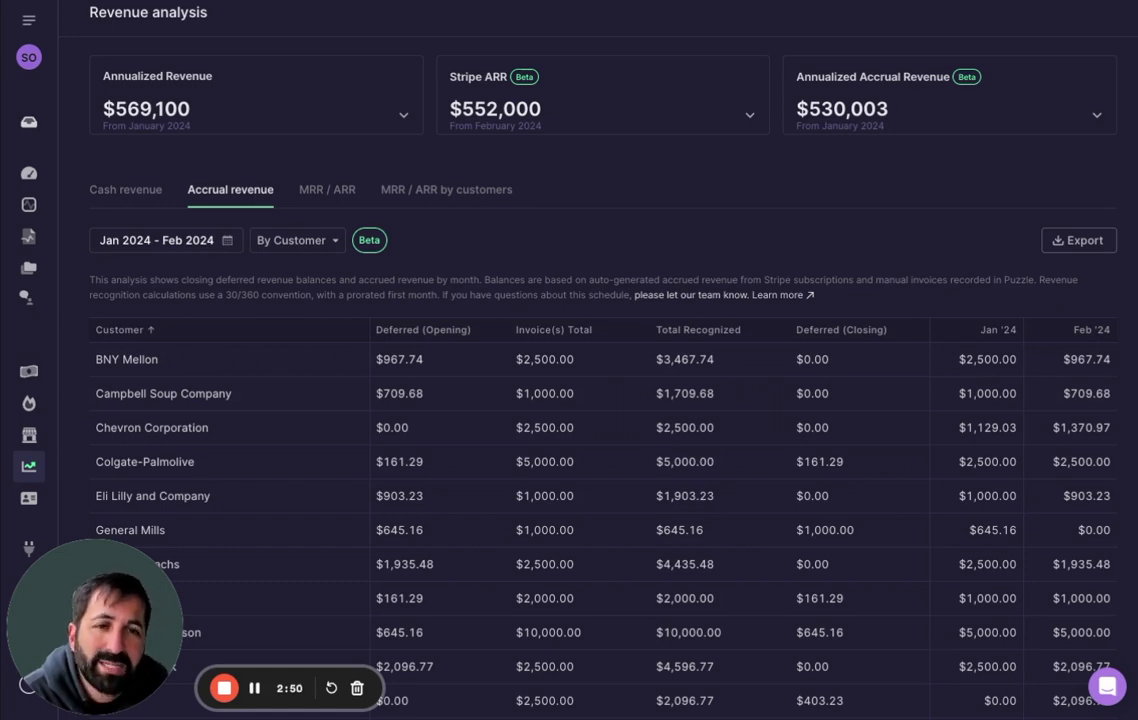
{"action": "key", "text": "ctrl+Tab"}
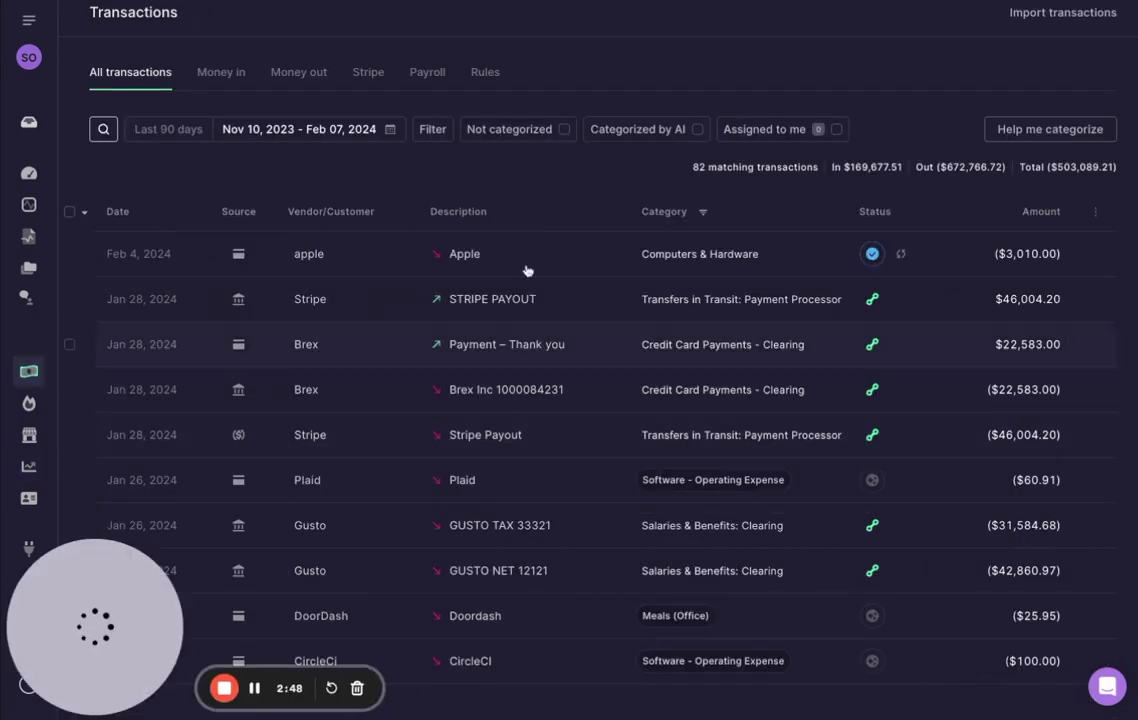
Step: Search transactions for 'apple' and open the uncategorized $2,300 Jan 25 purchase
{"action": "left_click", "coordinate": [103, 129]}
{"action": "type", "text": "apple"}
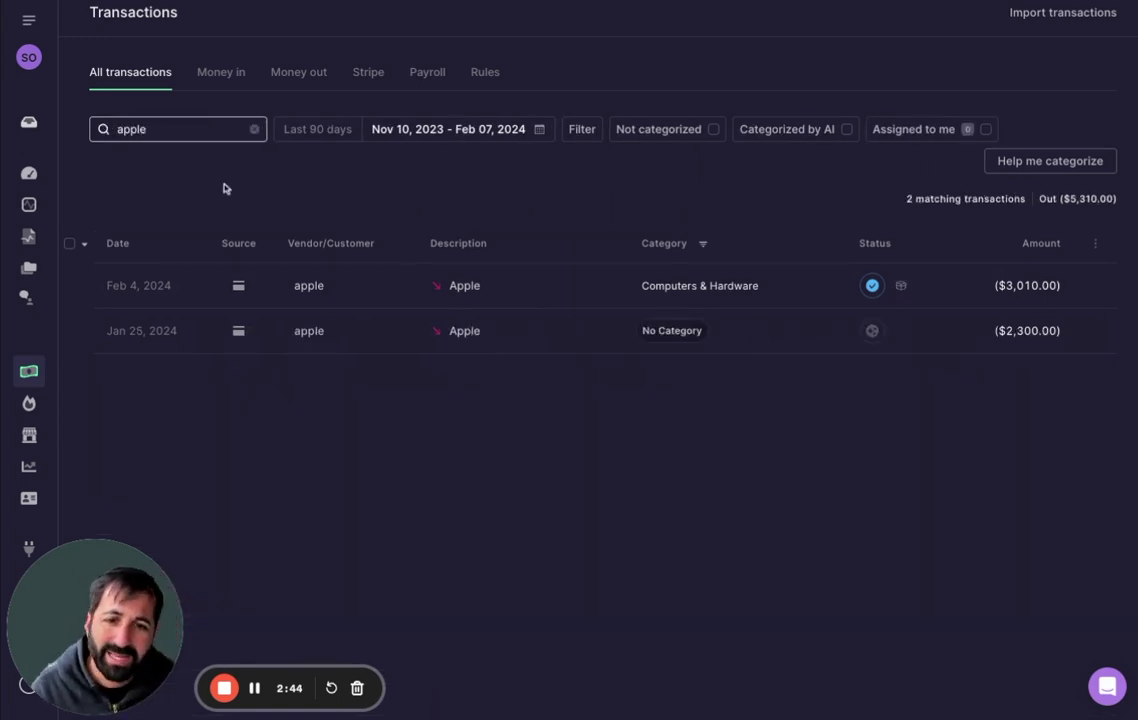
{"action": "left_click", "coordinate": [536, 333]}
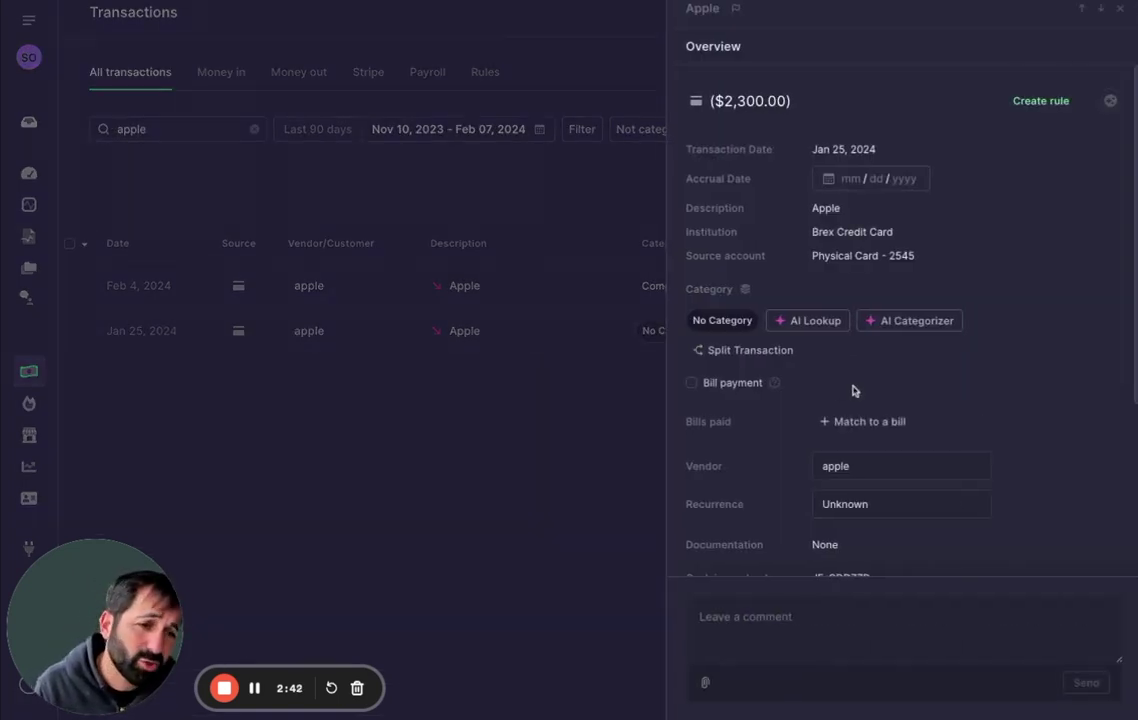
{"action": "scroll", "coordinate": [853, 390], "scroll_direction": "down", "scroll_amount": 5}
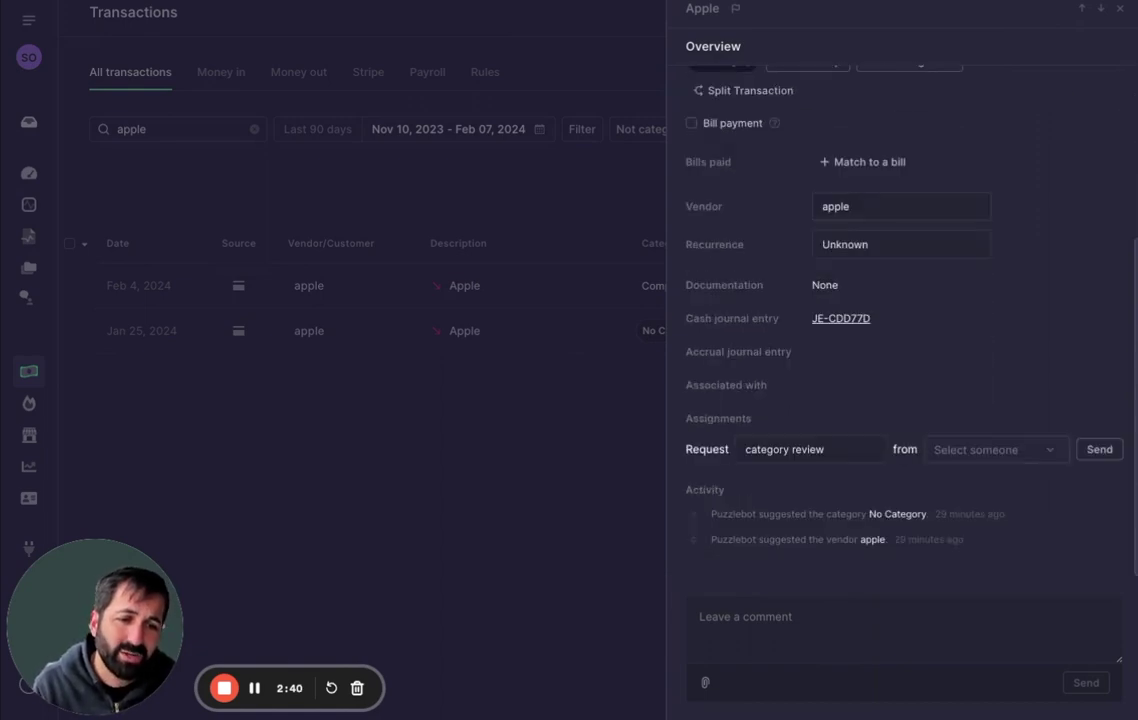
{"action": "scroll", "coordinate": [889, 262], "scroll_direction": "up", "scroll_amount": 5}
{"action": "scroll", "coordinate": [902, 318], "scroll_direction": "down", "scroll_amount": 4}
Step: Send the AI Categorizer the note 'This was a computer for an engineer'
{"action": "left_click", "coordinate": [757, 622]}
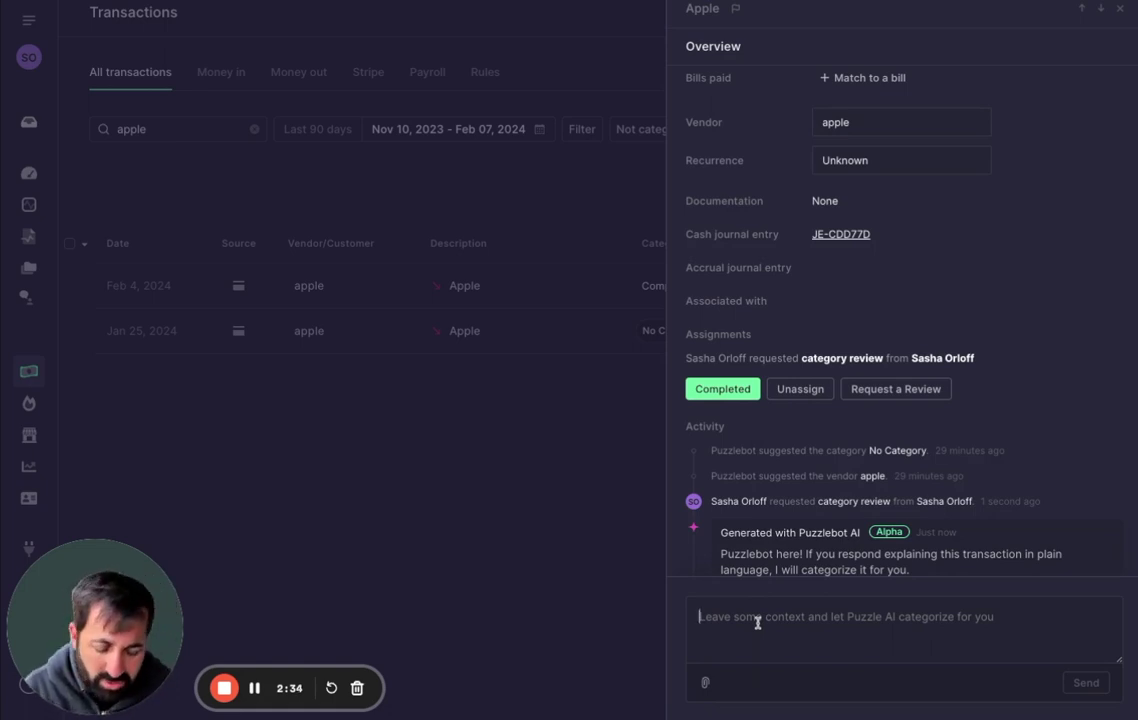
{"action": "type", "text": "This was a"}
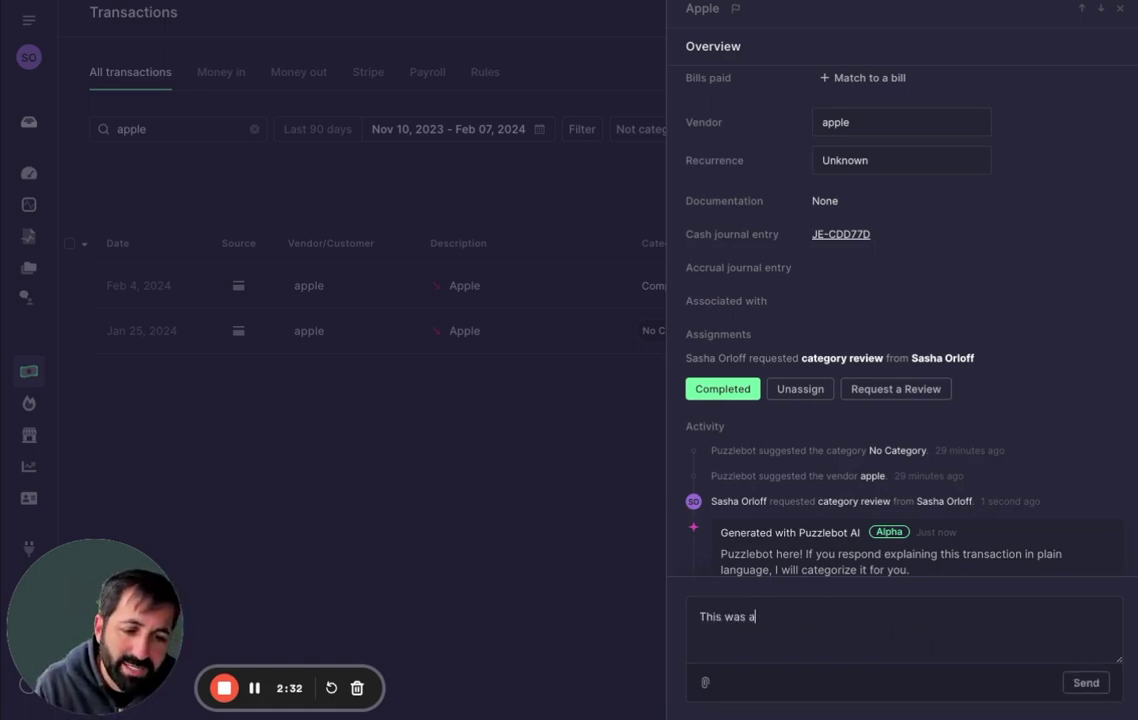
{"action": "type", "text": "n ocmputer "}
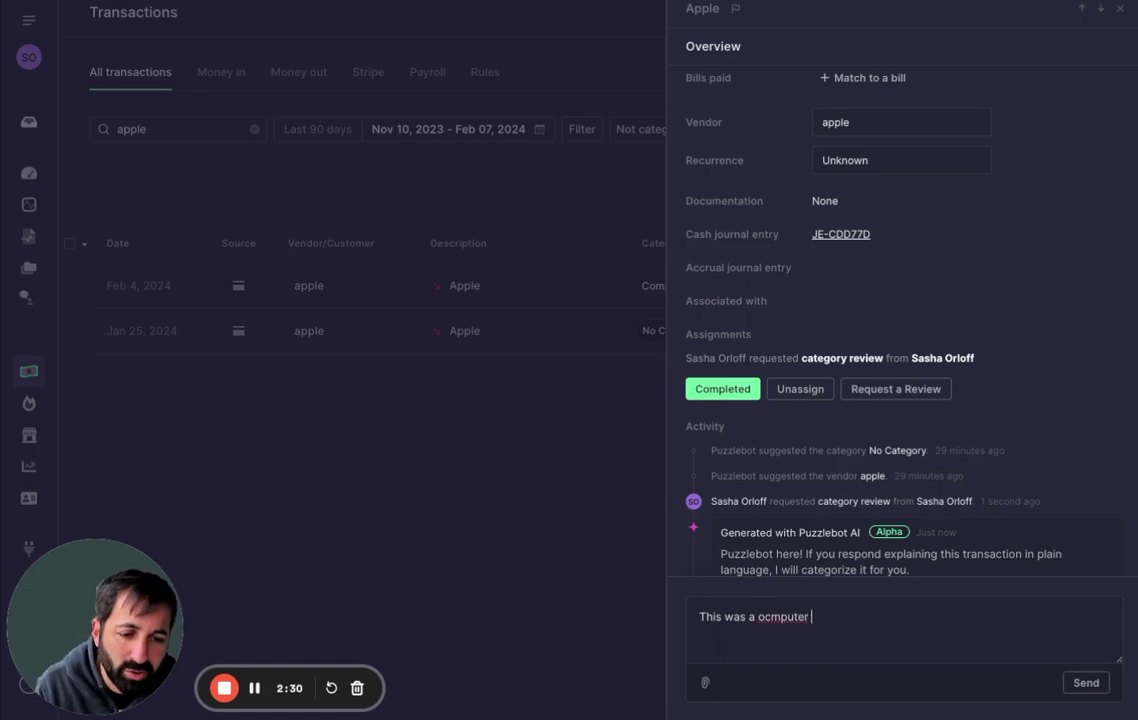
{"action": "type", "text": "for an engineer"}
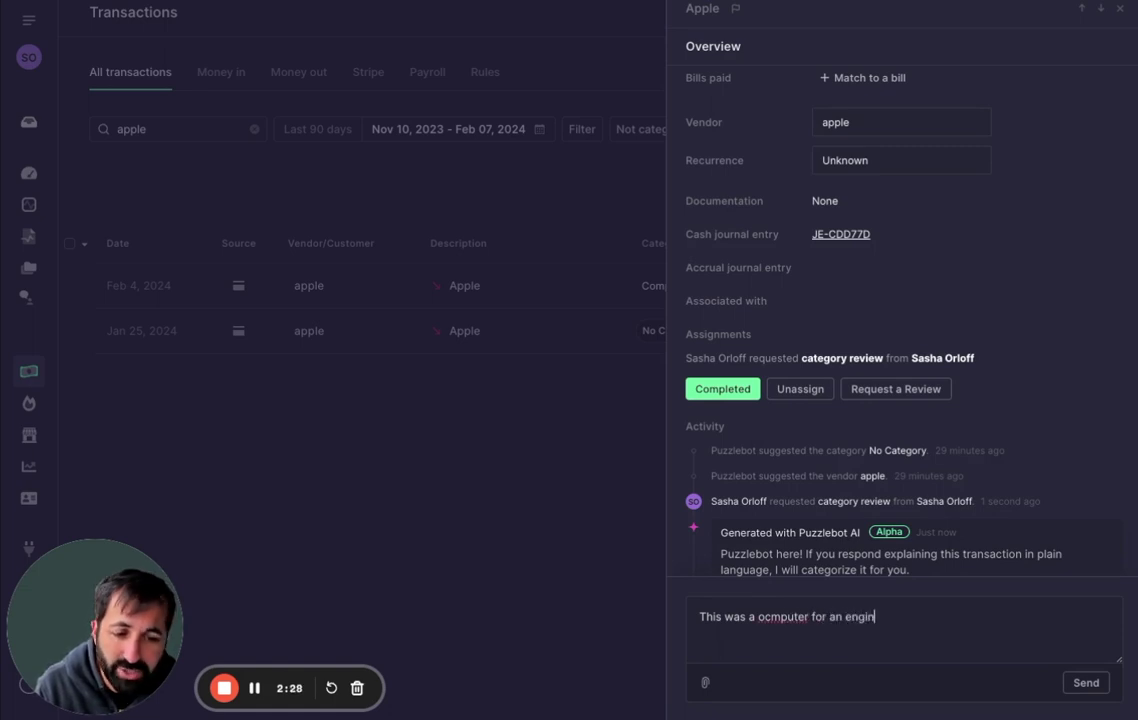
{"action": "left_click", "coordinate": [771, 617]}
{"action": "key", "text": "BackSpace"}
{"action": "key", "text": "BackSpace"}
{"action": "type", "text": "co"}
{"action": "left_click", "coordinate": [1087, 683]}
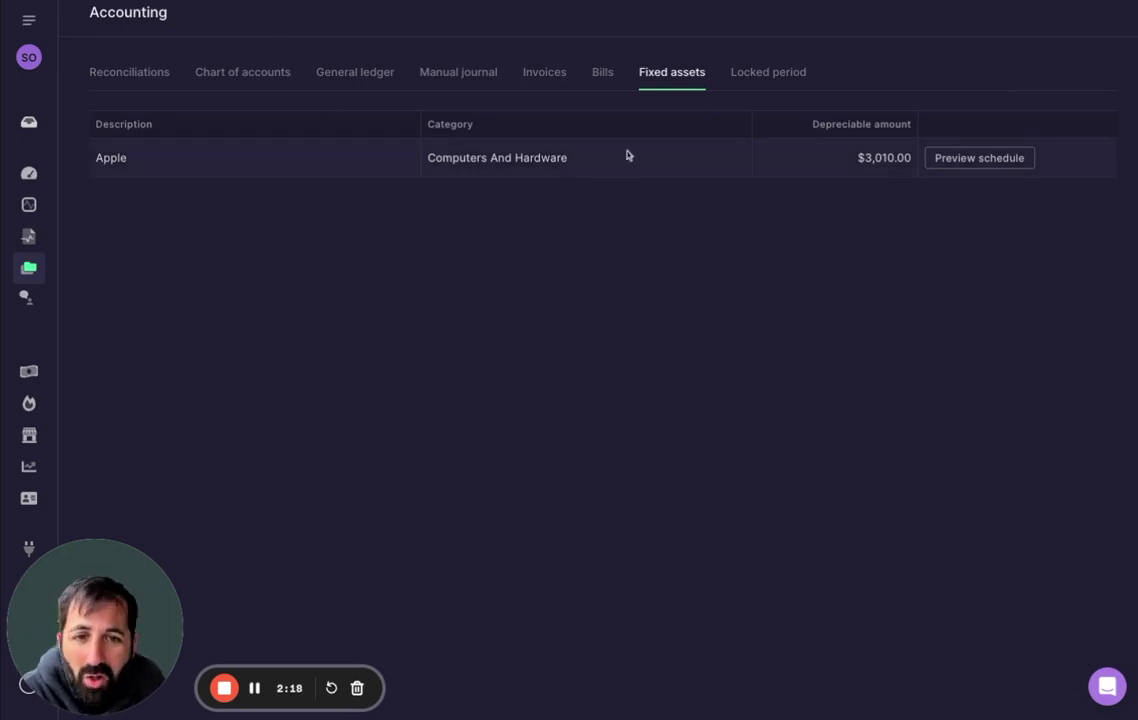
Step: Preview the depreciation schedule for the Apple fixed asset
{"action": "left_click", "coordinate": [953, 160]}
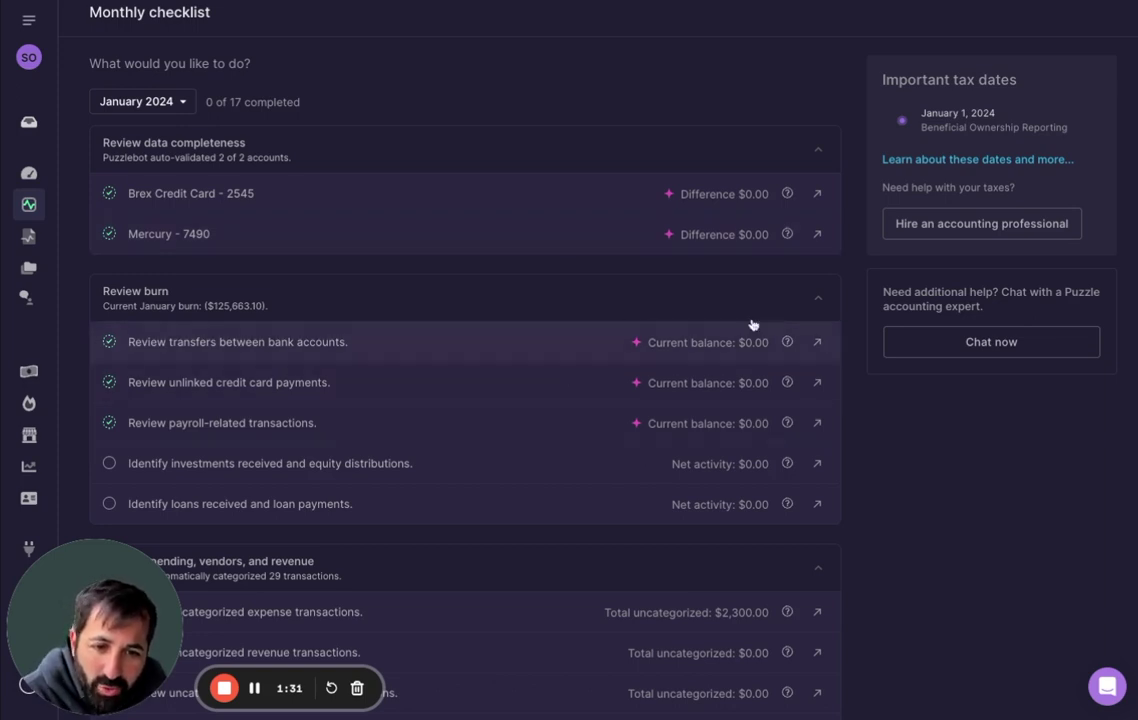
Step: Scroll through the January 2024 monthly checklist tasks
{"action": "scroll", "coordinate": [498, 343], "scroll_direction": "down", "scroll_amount": 3}
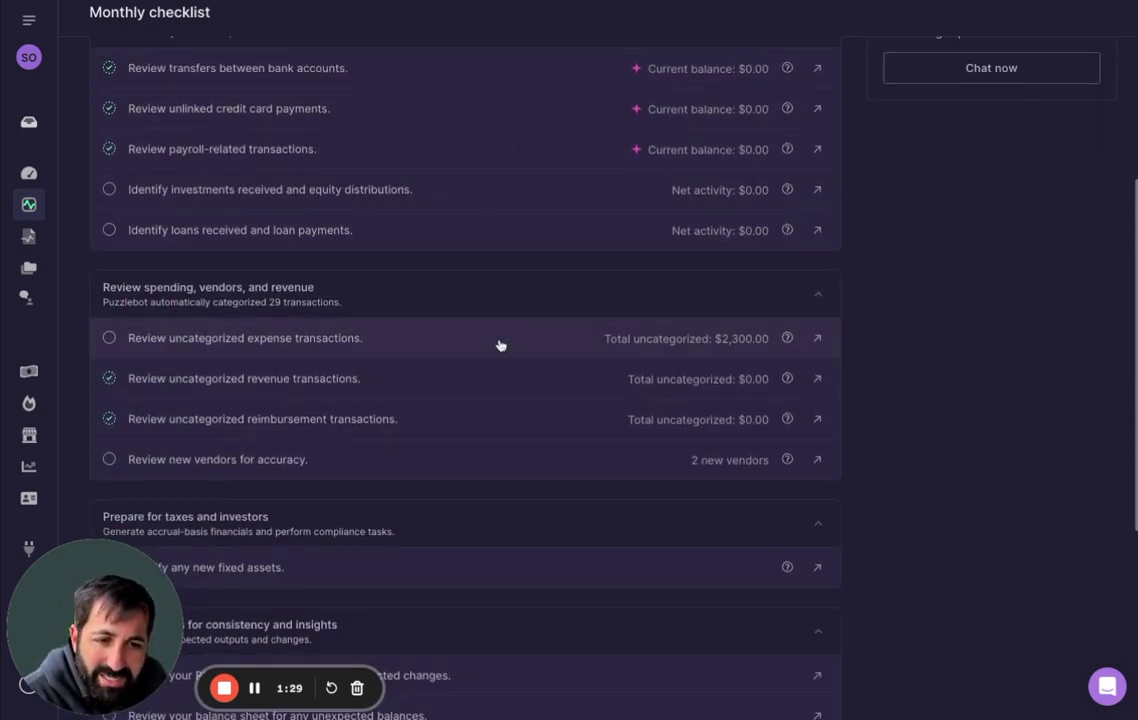
{"action": "scroll", "coordinate": [660, 314], "scroll_direction": "down", "scroll_amount": 3}
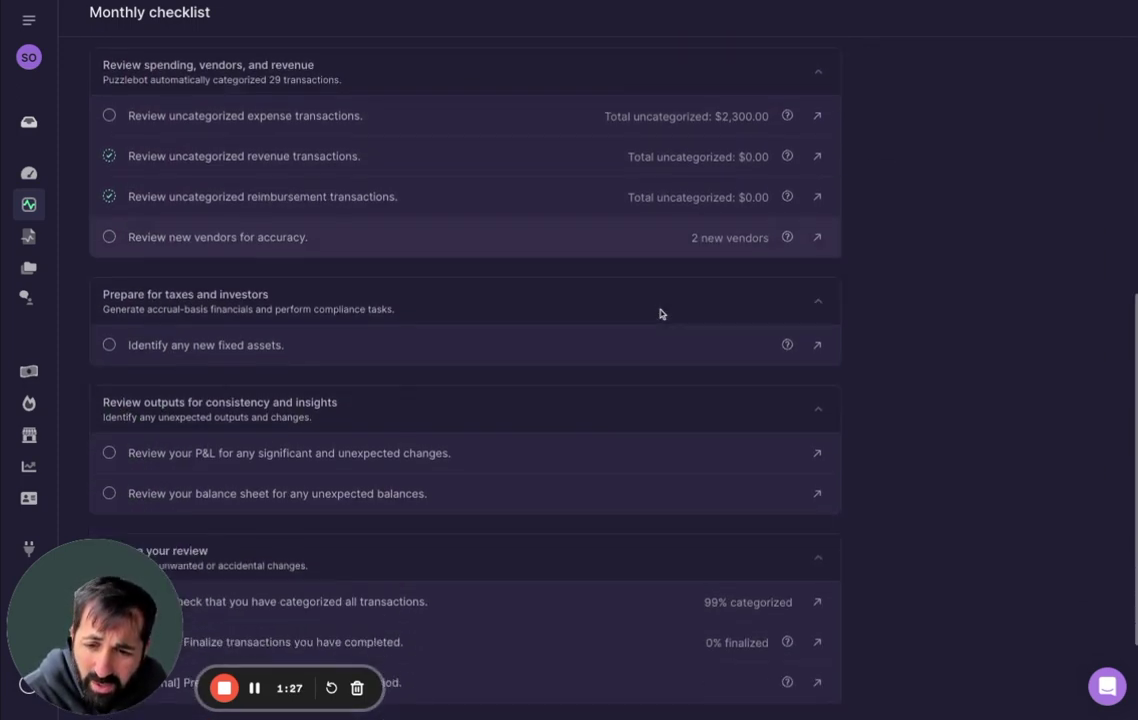
{"action": "scroll", "coordinate": [660, 314], "scroll_direction": "down", "scroll_amount": 2}
{"action": "scroll", "coordinate": [660, 314], "scroll_direction": "up", "scroll_amount": 8}
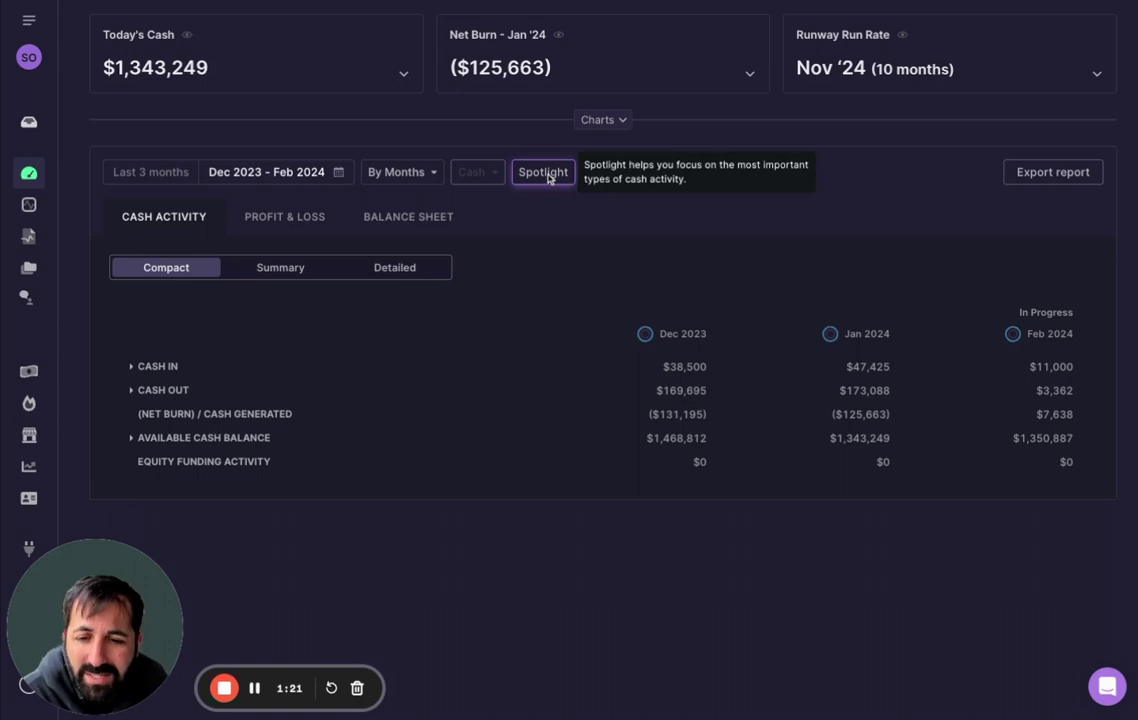
Step: Turn on Spotlight for cash activity and expand the net burn, spending and revenue charts
{"action": "left_click", "coordinate": [546, 175]}
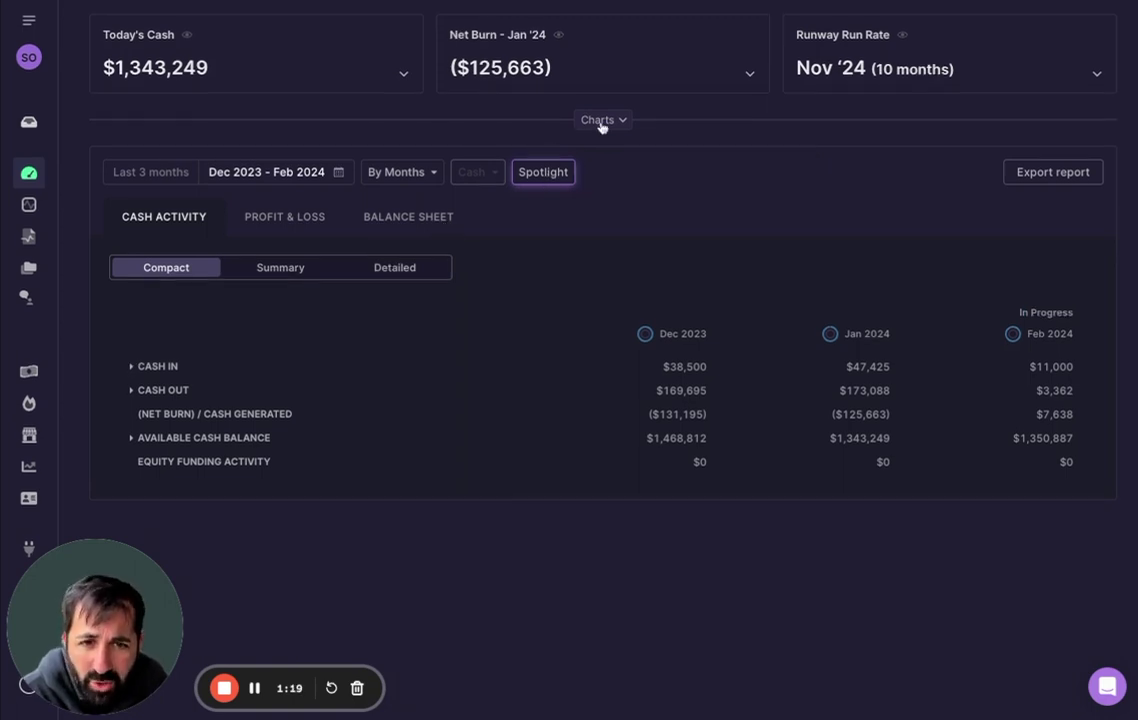
{"action": "left_click", "coordinate": [600, 121]}
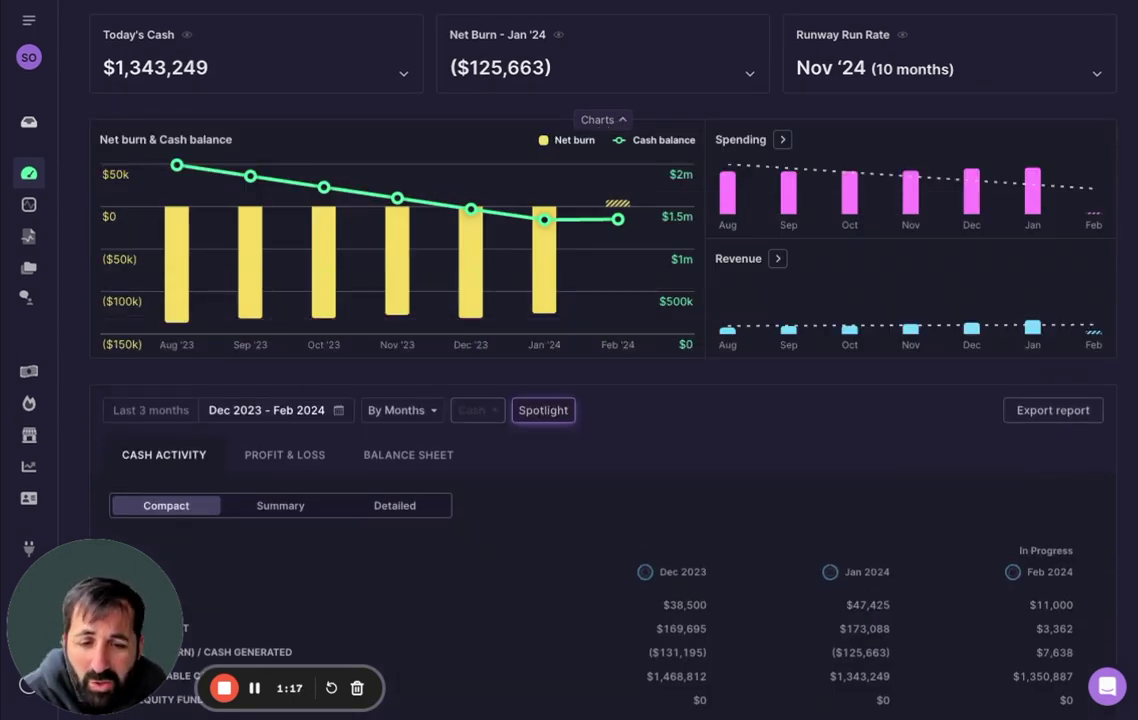